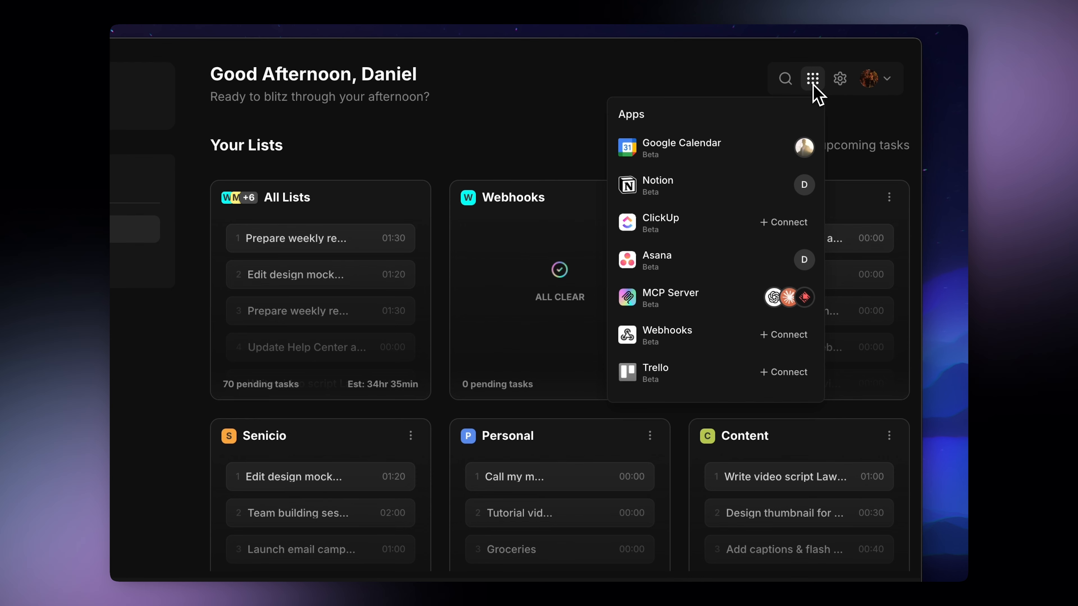
Connect the Webhooks app to the Webhooks list and enable webhooks for it.
{"action": "left_click", "coordinate": [796, 337]}
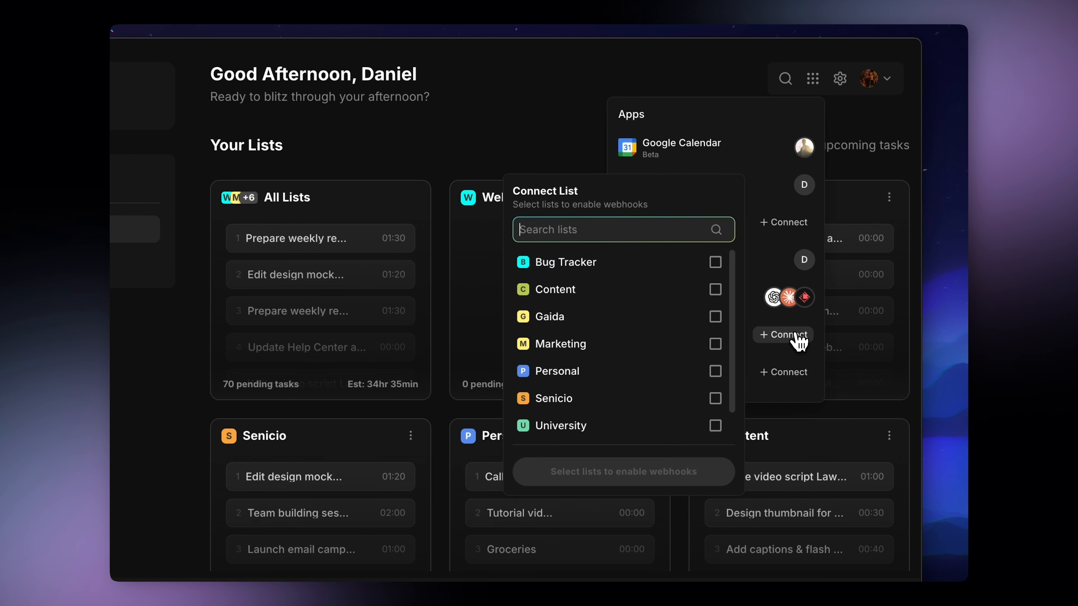
{"action": "scroll", "coordinate": [717, 378], "scroll_direction": "down", "scroll_amount": 1}
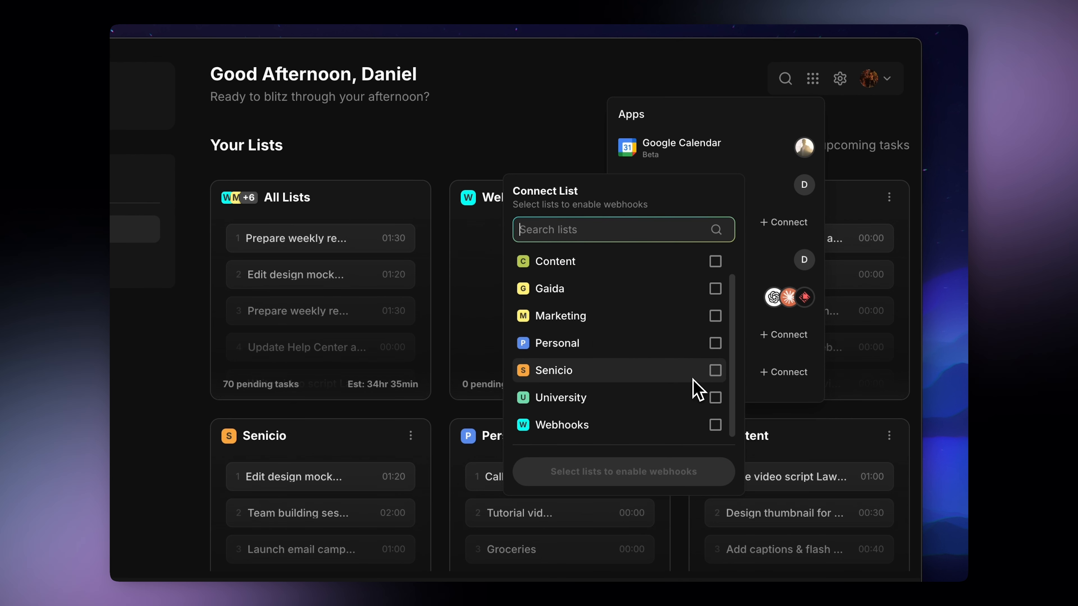
{"action": "left_click", "coordinate": [715, 425]}
{"action": "left_click", "coordinate": [691, 471]}
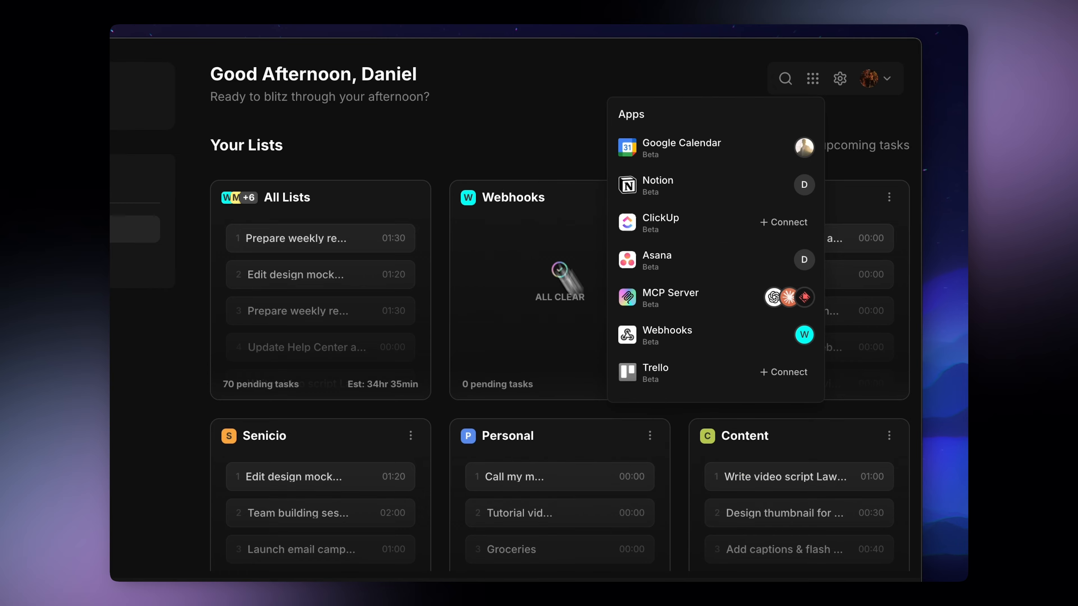
Open the Webhooks list, show its webhook setup, and copy the webhook URL.
{"action": "left_click", "coordinate": [485, 147]}
{"action": "mouse_move", "coordinate": [548, 297]}
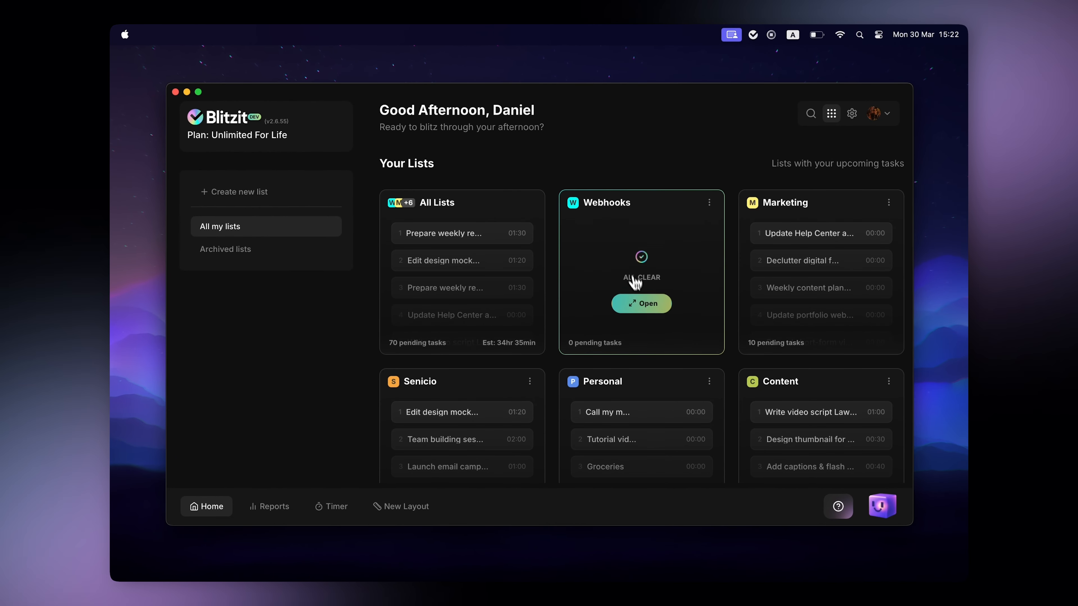
{"action": "left_click", "coordinate": [639, 302]}
{"action": "left_click", "coordinate": [774, 114]}
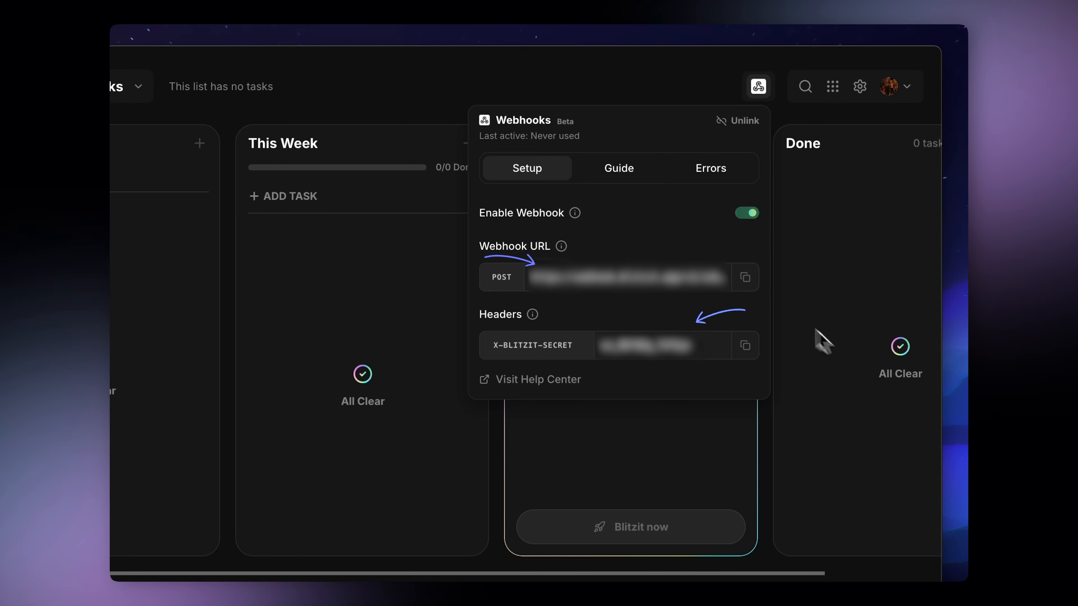
{"action": "left_click", "coordinate": [746, 279]}
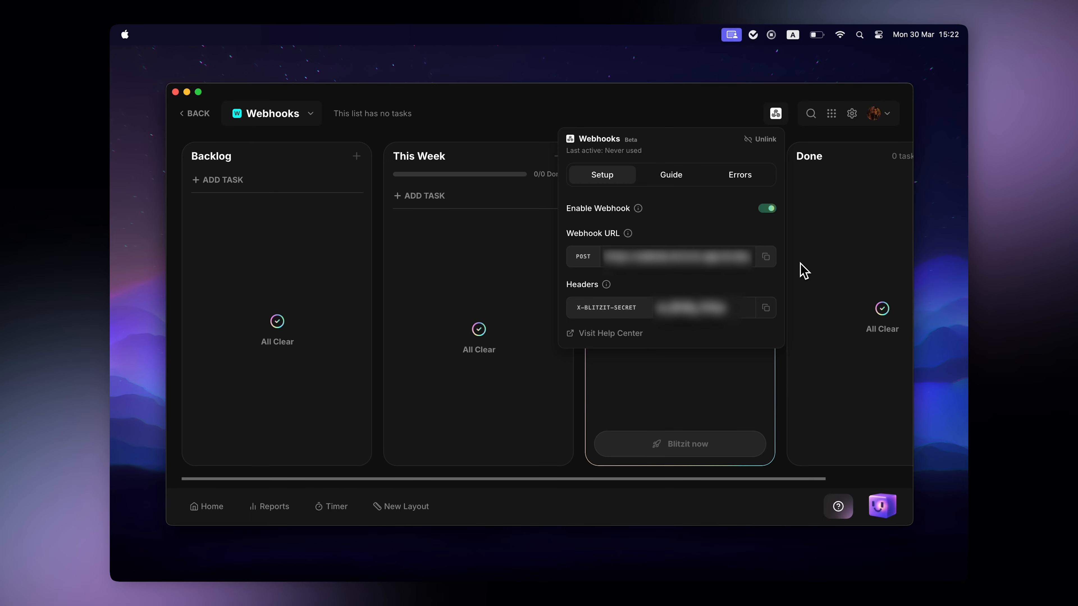
{"action": "left_click", "coordinate": [803, 270]}
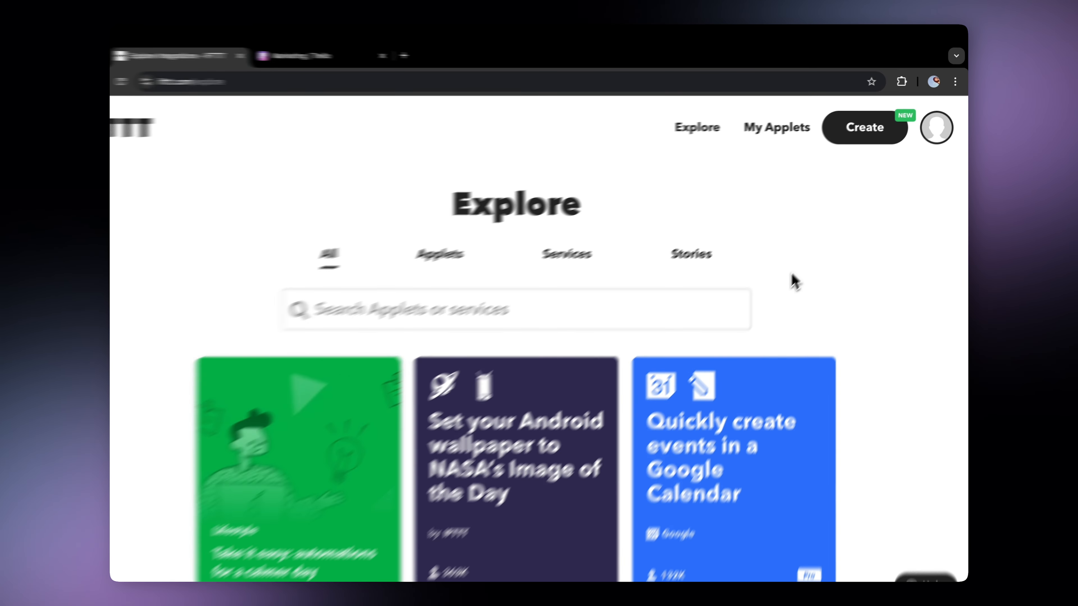
Switch to IFTTT, start creating a new applet, and pick Trello as the If This service.
{"action": "left_click", "coordinate": [871, 129]}
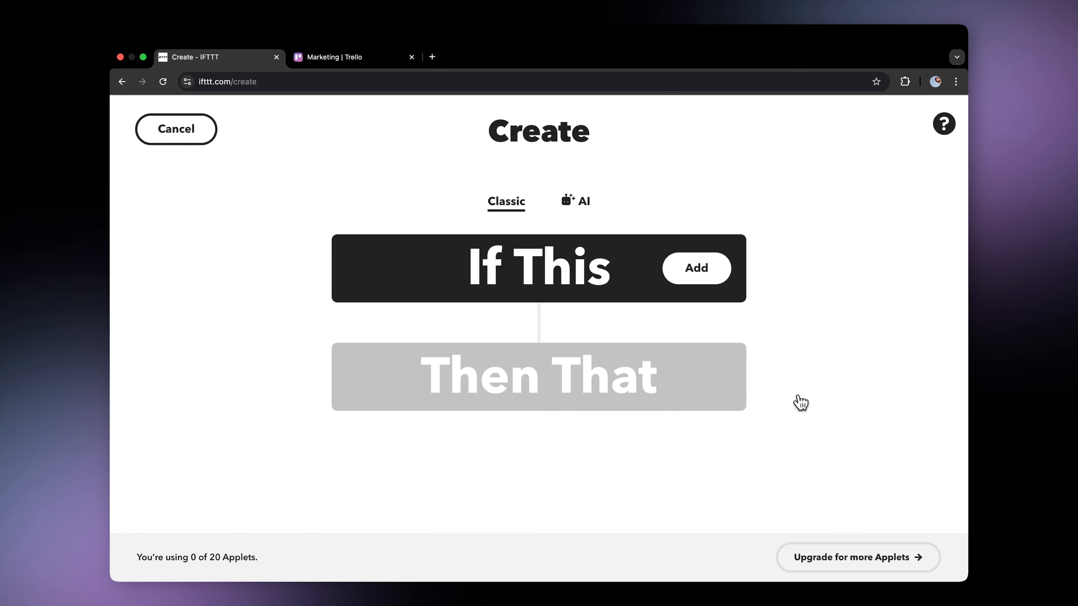
{"action": "left_click", "coordinate": [720, 278]}
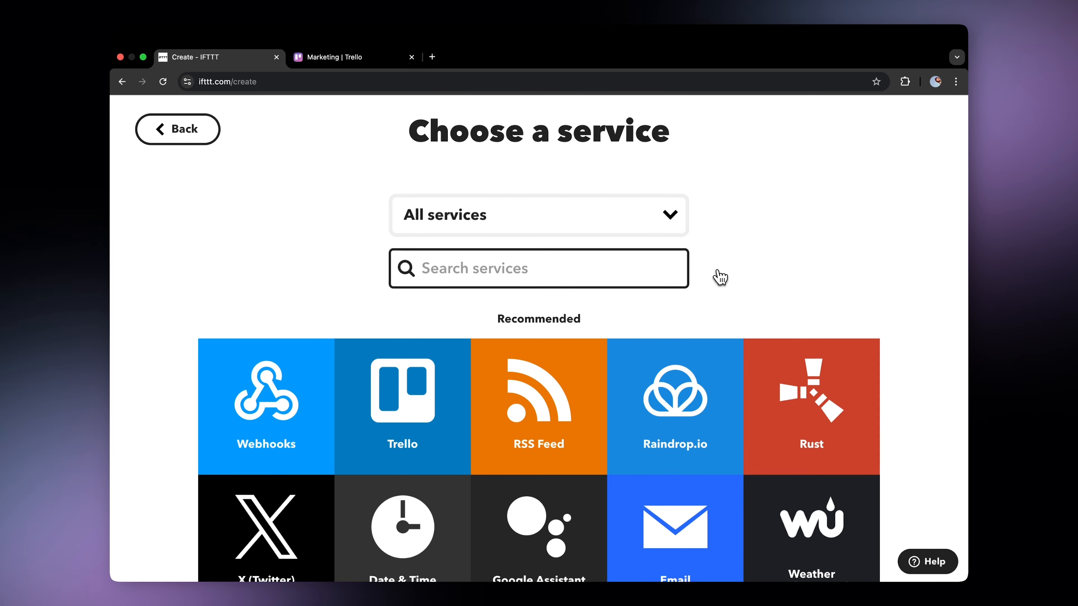
{"action": "type", "text": "trello"}
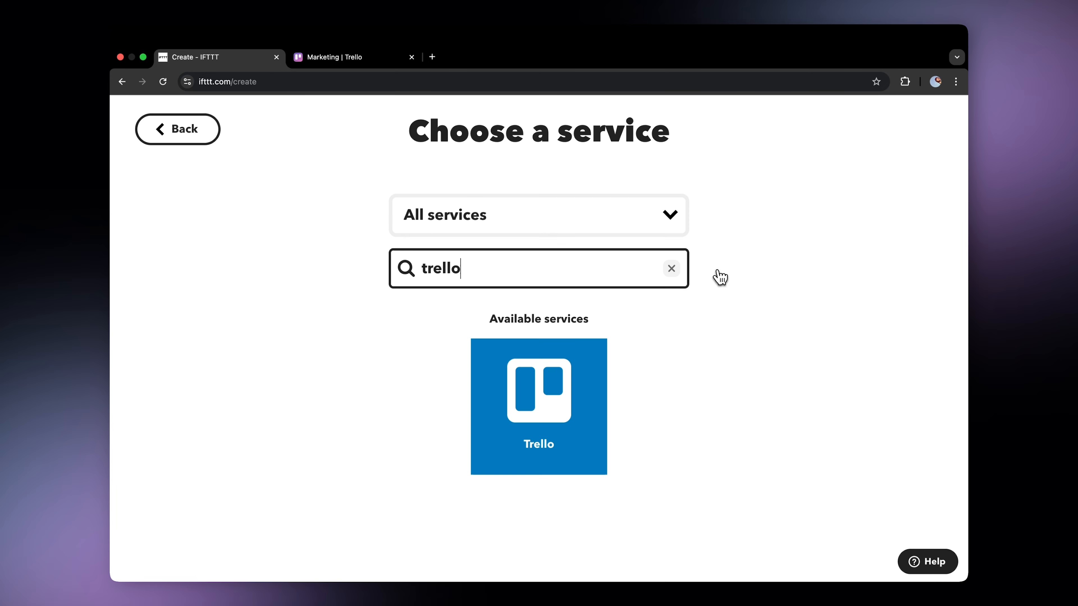
{"action": "left_click", "coordinate": [566, 411]}
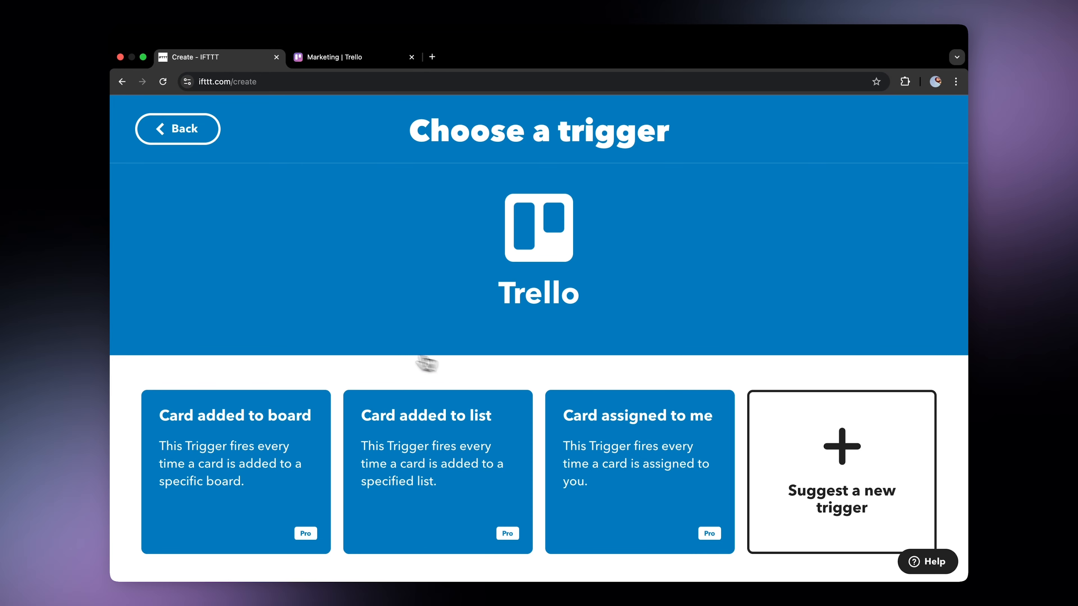
Set up the Card added to board trigger for the Trello Workspace's Marketing board and create it.
{"action": "left_click", "coordinate": [297, 433]}
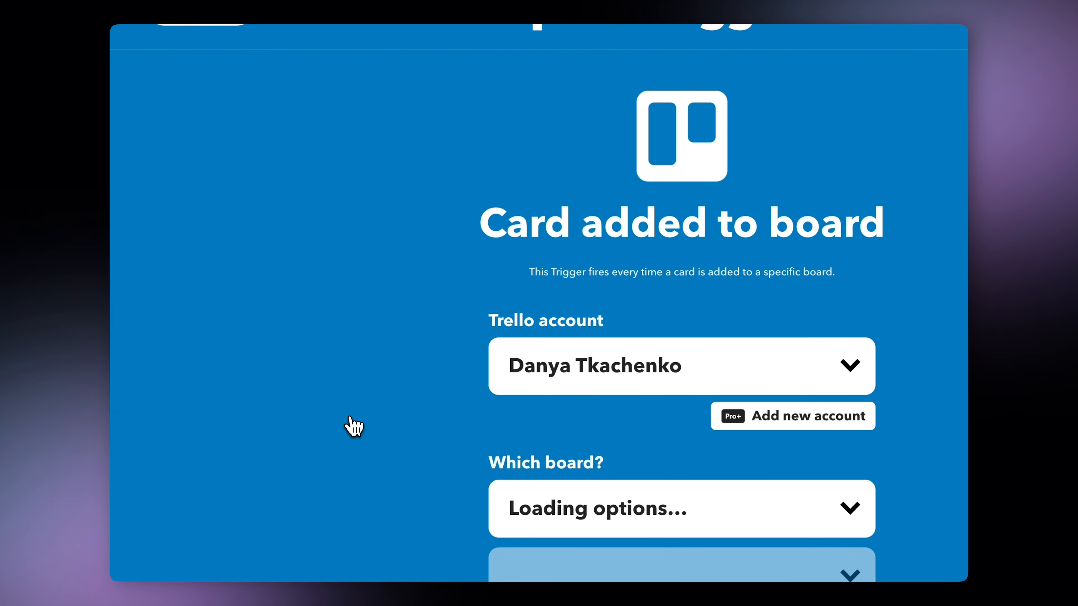
{"action": "scroll", "coordinate": [292, 444], "scroll_direction": "down", "scroll_amount": 3}
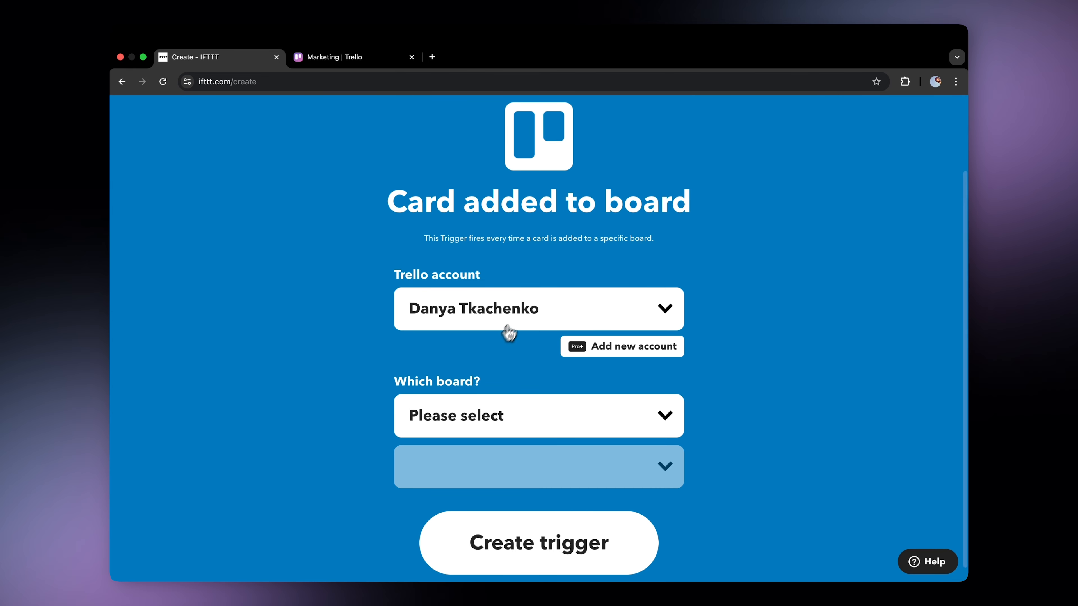
{"action": "left_click", "coordinate": [527, 327]}
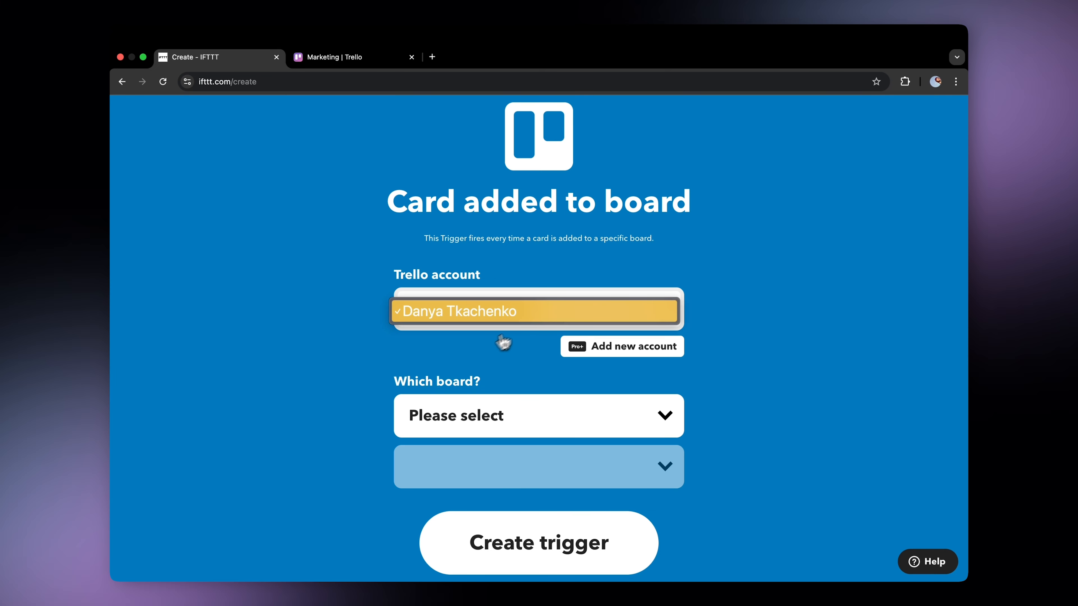
{"action": "left_click", "coordinate": [475, 357]}
{"action": "left_click", "coordinate": [528, 417]}
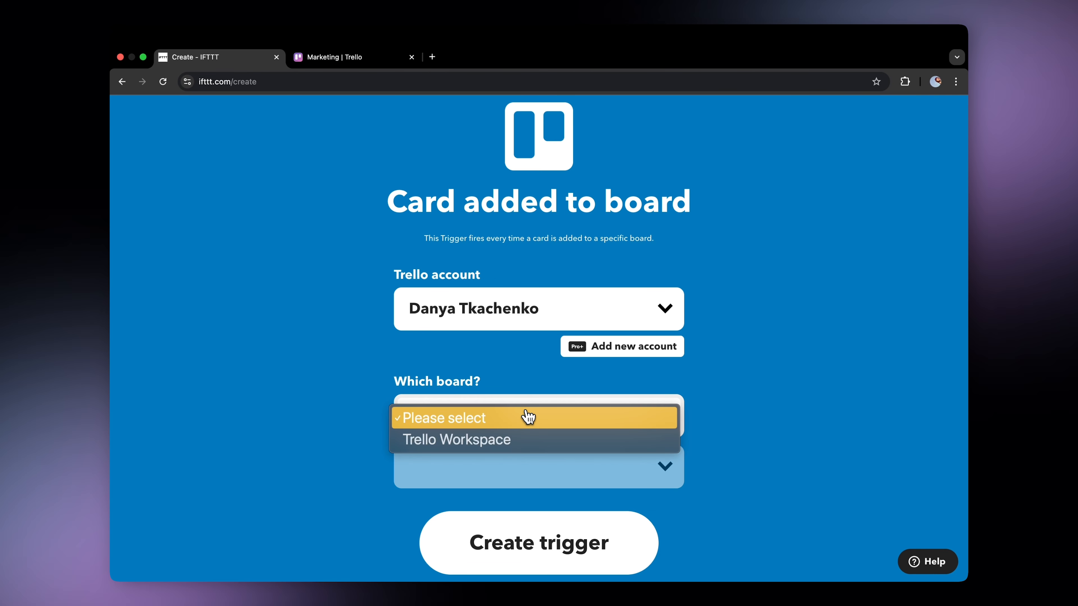
{"action": "left_click", "coordinate": [507, 439]}
{"action": "scroll", "coordinate": [772, 435], "scroll_direction": "down", "scroll_amount": 1}
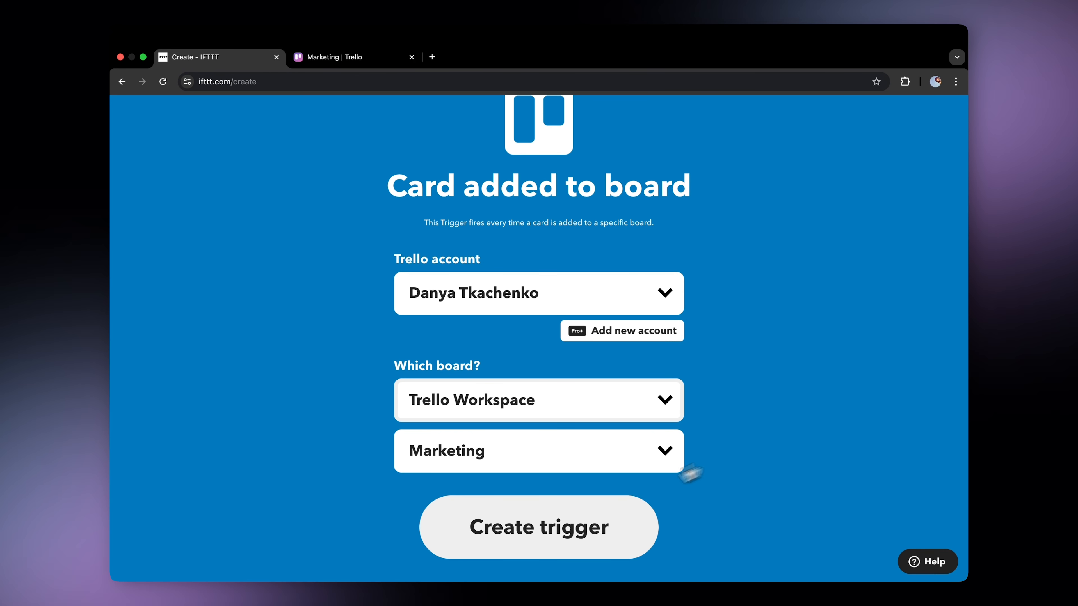
{"action": "left_click", "coordinate": [571, 531]}
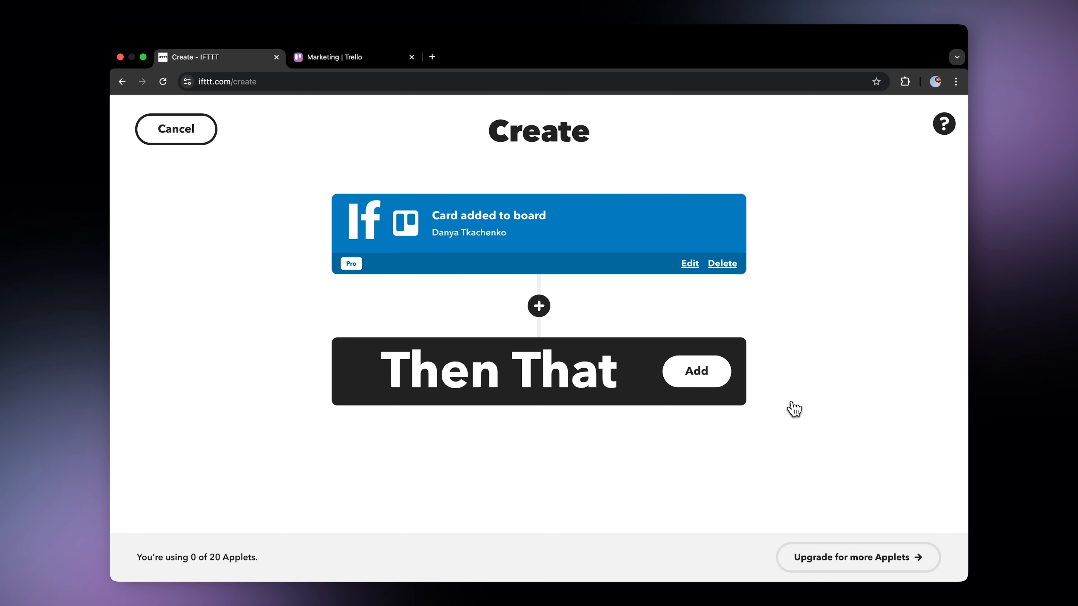
Add Webhooks as the Then That service and choose its web request action.
{"action": "left_click", "coordinate": [715, 379]}
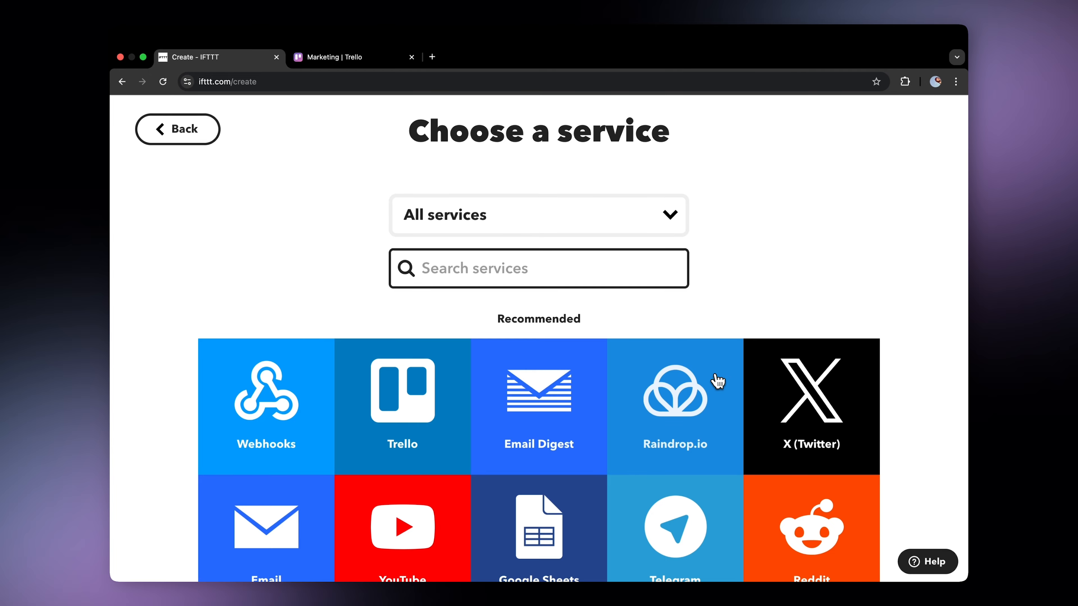
{"action": "type", "text": "webhooks"}
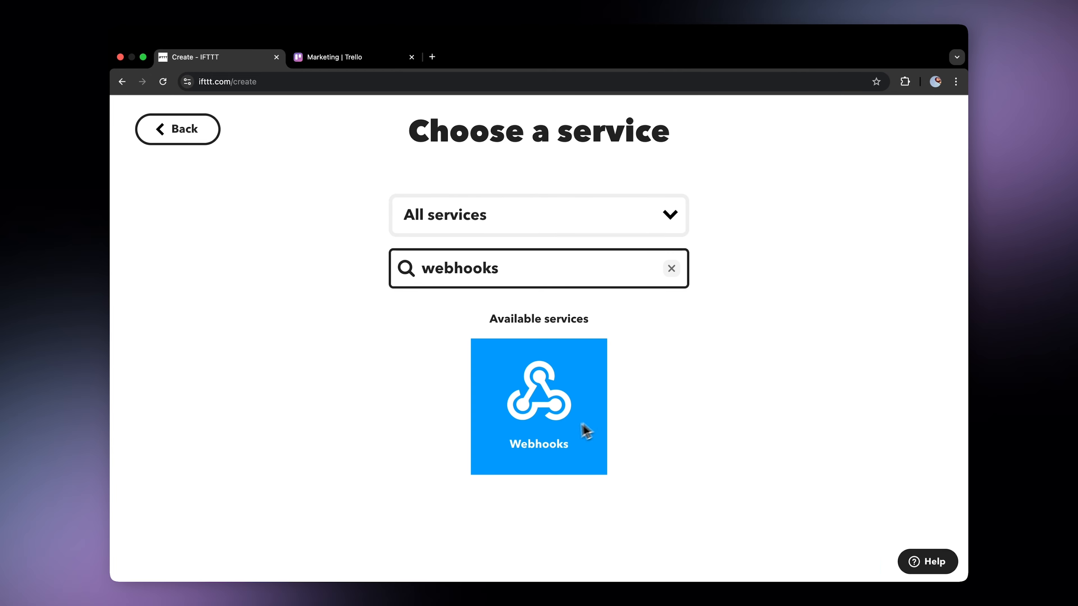
{"action": "left_click", "coordinate": [585, 428]}
{"action": "left_click", "coordinate": [448, 459]}
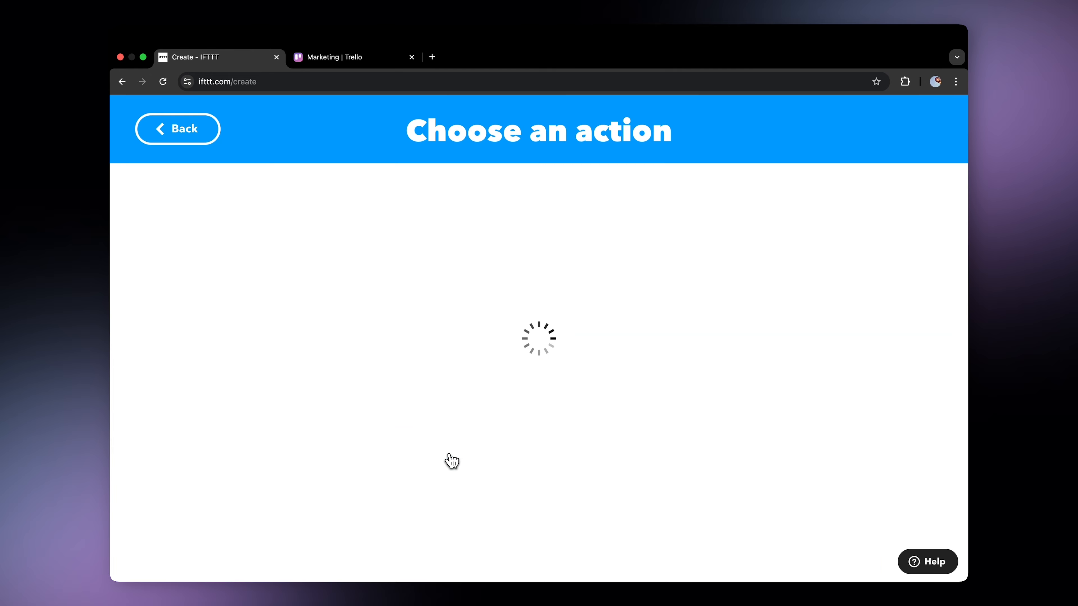
Paste the Blitzit webhook URL into the action's URL field.
{"action": "scroll", "coordinate": [508, 384], "scroll_direction": "down", "scroll_amount": 3}
{"action": "scroll", "coordinate": [508, 384], "scroll_direction": "down", "scroll_amount": 2}
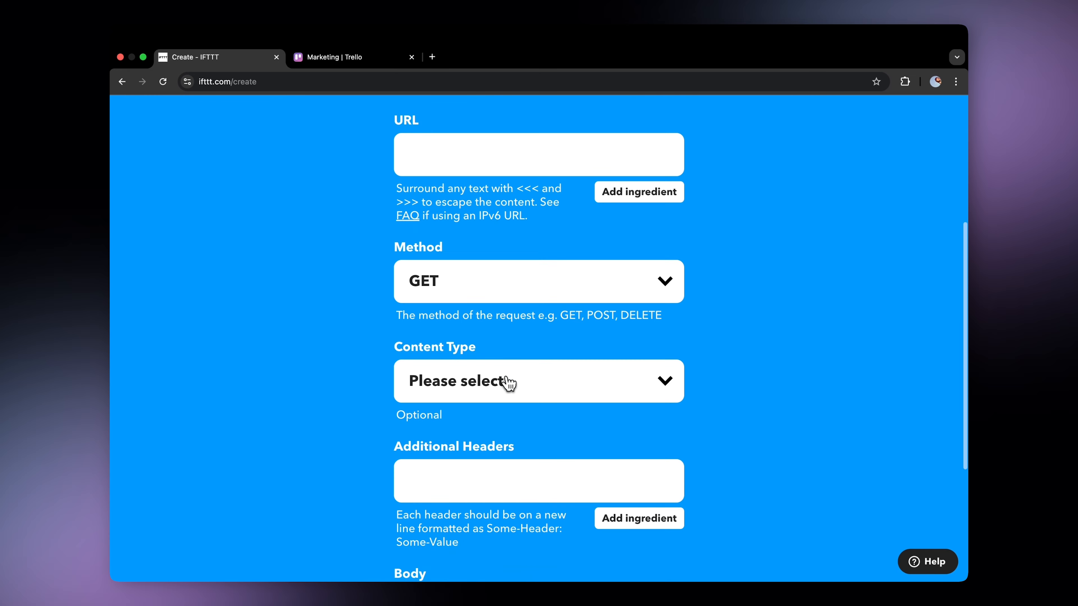
{"action": "left_click", "coordinate": [513, 149]}
{"action": "key", "text": "super+v"}
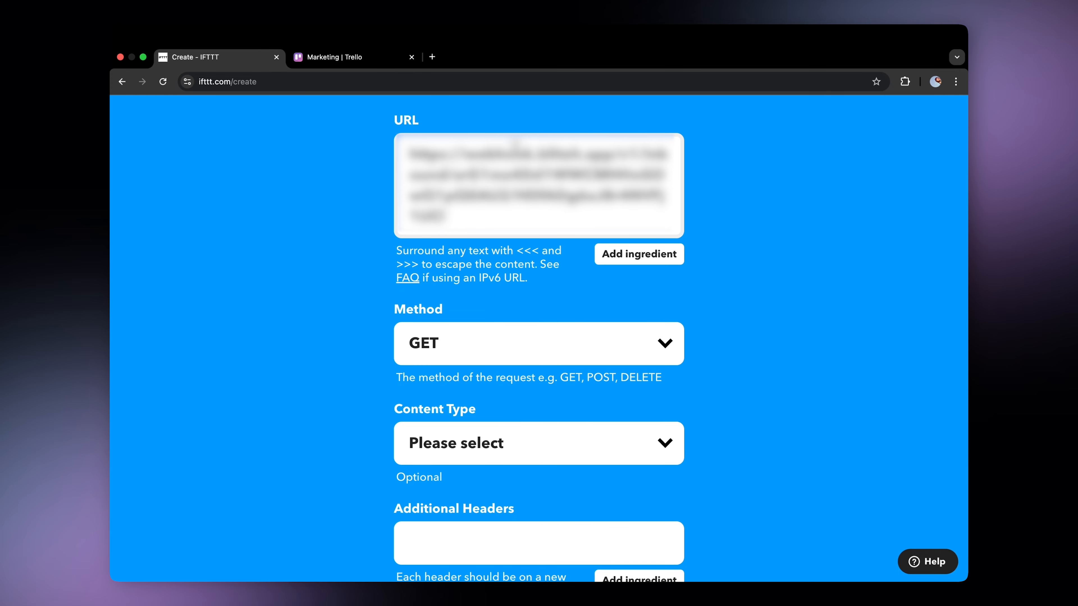
Set the request method to POST and the content type to application/json.
{"action": "left_click", "coordinate": [451, 331]}
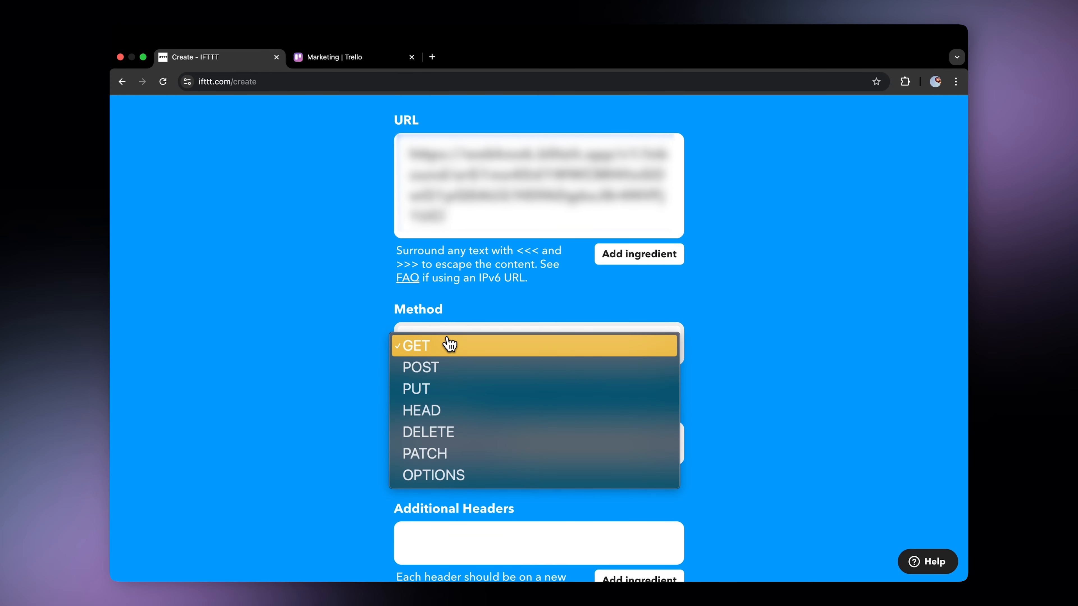
{"action": "left_click", "coordinate": [442, 374]}
{"action": "left_click", "coordinate": [449, 438]}
{"action": "left_click", "coordinate": [447, 464]}
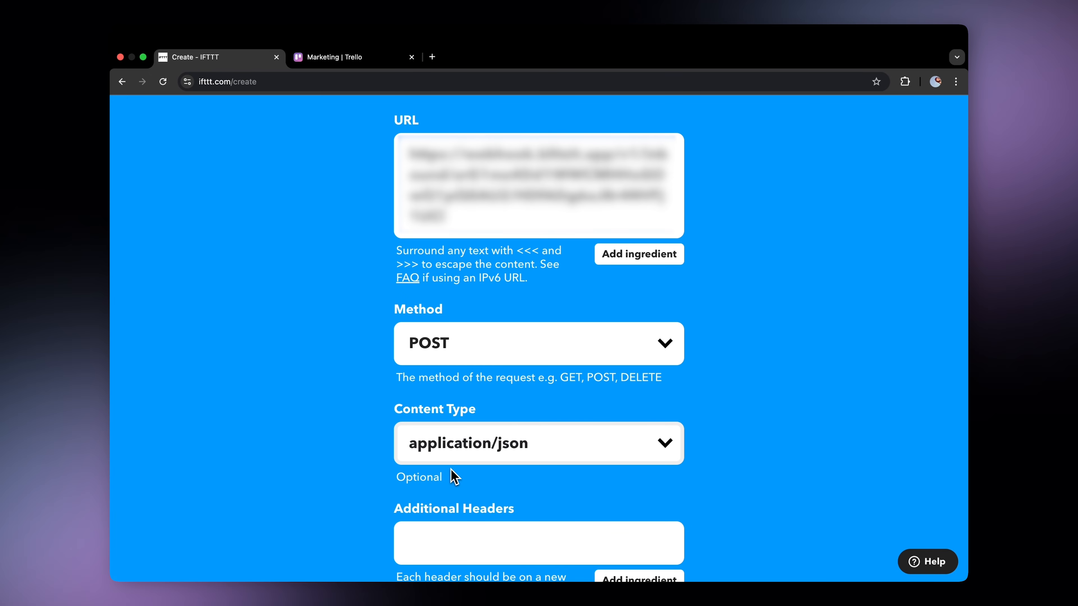
Enter the x-blitzit-secret header with the pasted secret value in the additional headers.
{"action": "scroll", "coordinate": [782, 346], "scroll_direction": "down", "scroll_amount": 6}
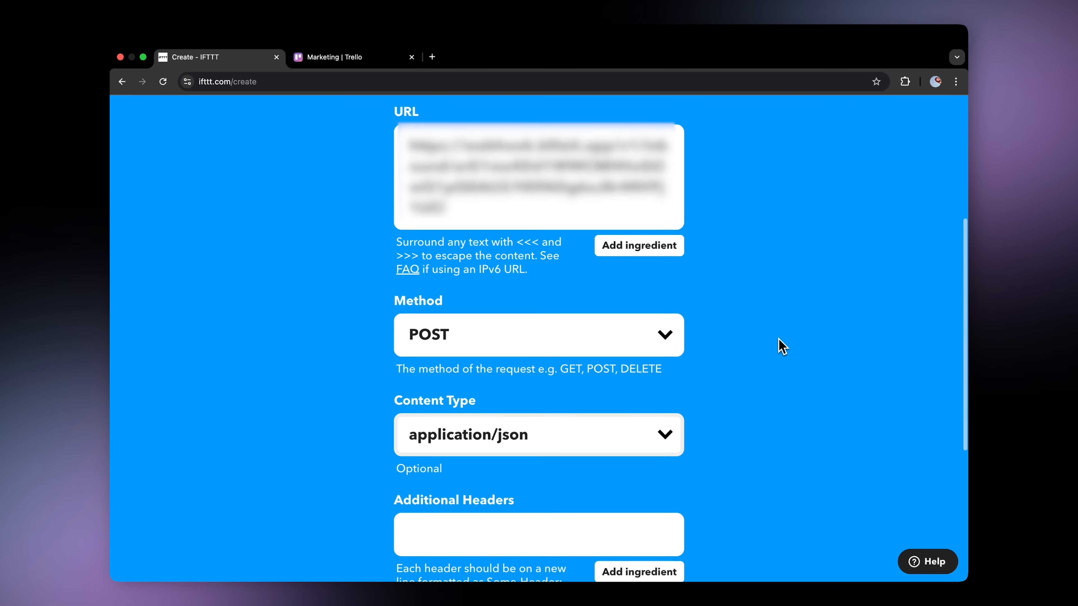
{"action": "left_click", "coordinate": [584, 272]}
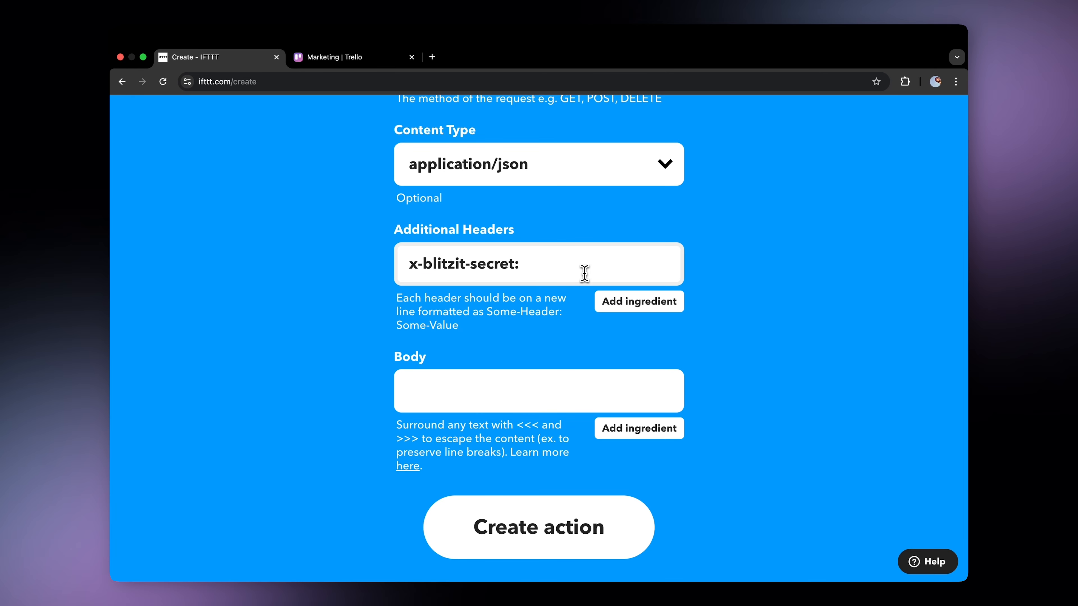
{"action": "key", "text": "super+v"}
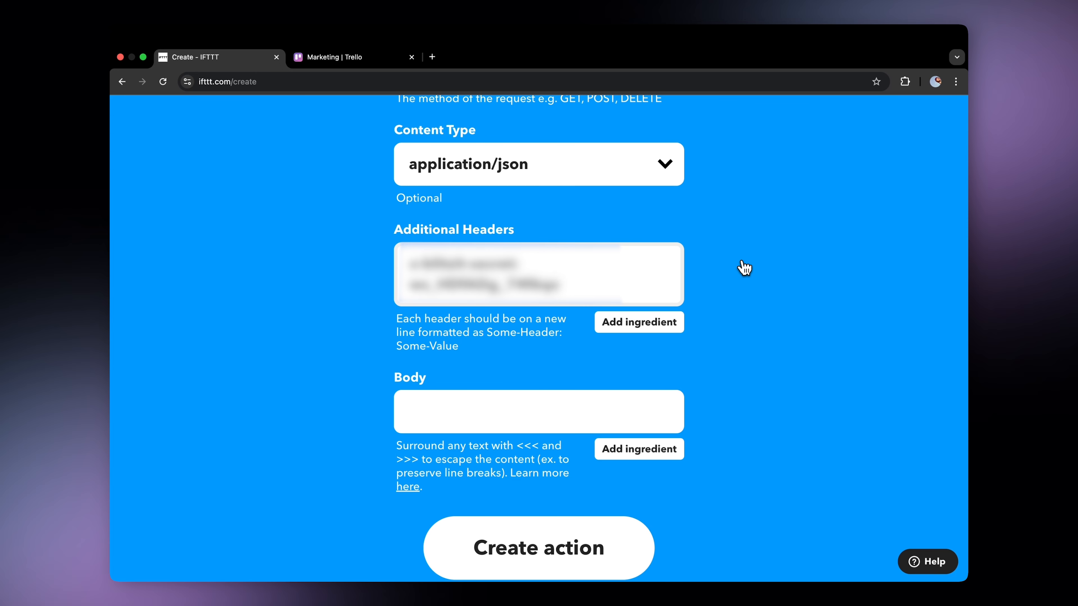
Fill the body with the help page's example JSON: action create, title, id and description fields.
{"action": "scroll", "coordinate": [744, 267], "scroll_direction": "down", "scroll_amount": 1}
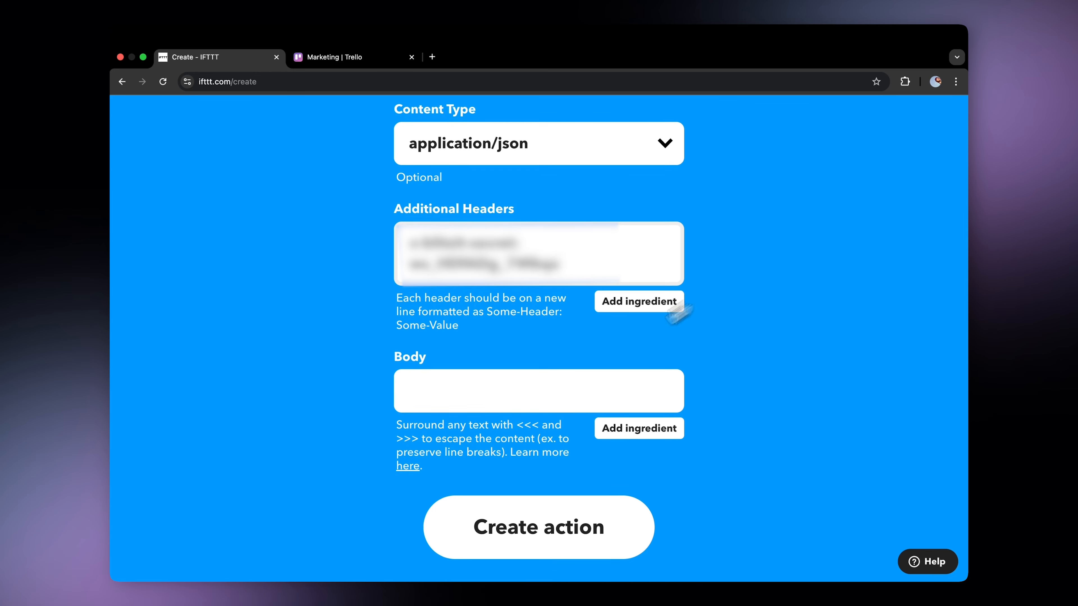
{"action": "left_click", "coordinate": [540, 397]}
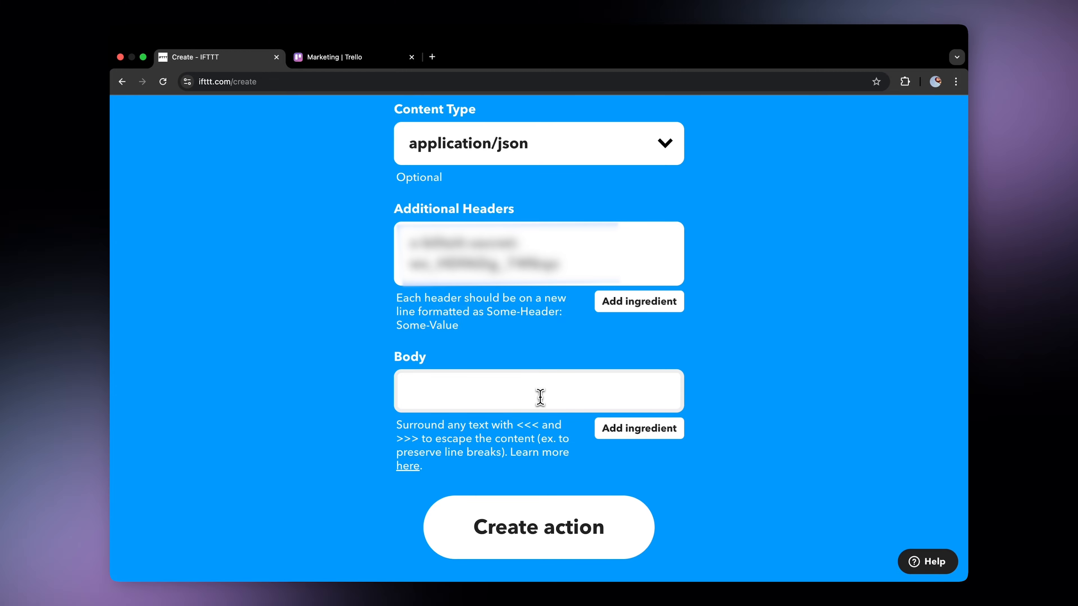
{"action": "type", "text": "{ \"action\": \"create\", \"title\": \"{{Title}}\", \"id\": \"{{CardURL}}\", \"description\": \"{{Description}}\" }"}
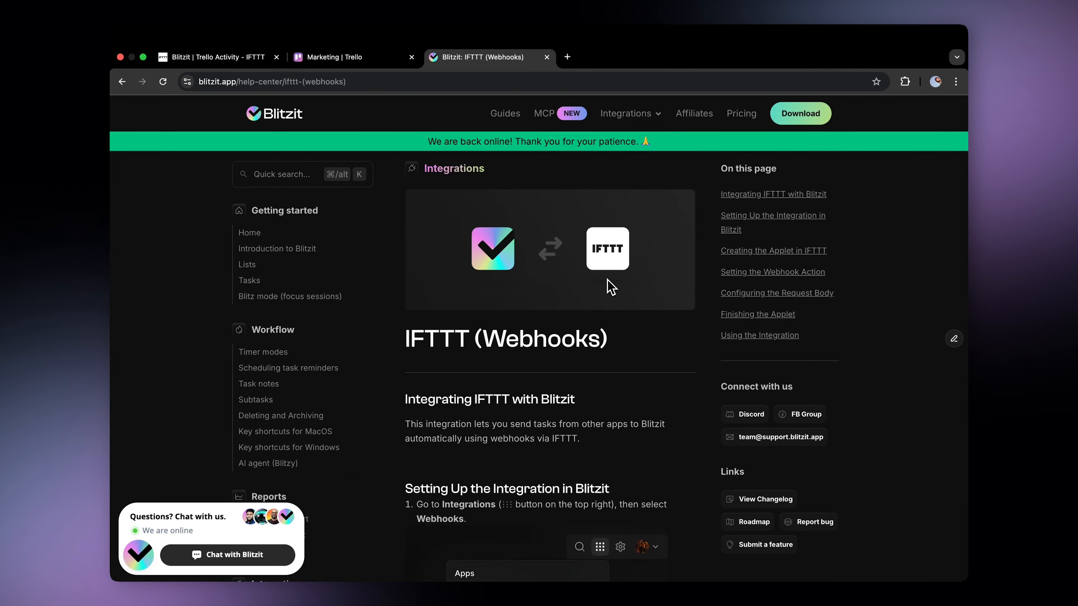
{"action": "scroll", "coordinate": [611, 288], "scroll_direction": "down", "scroll_amount": 20}
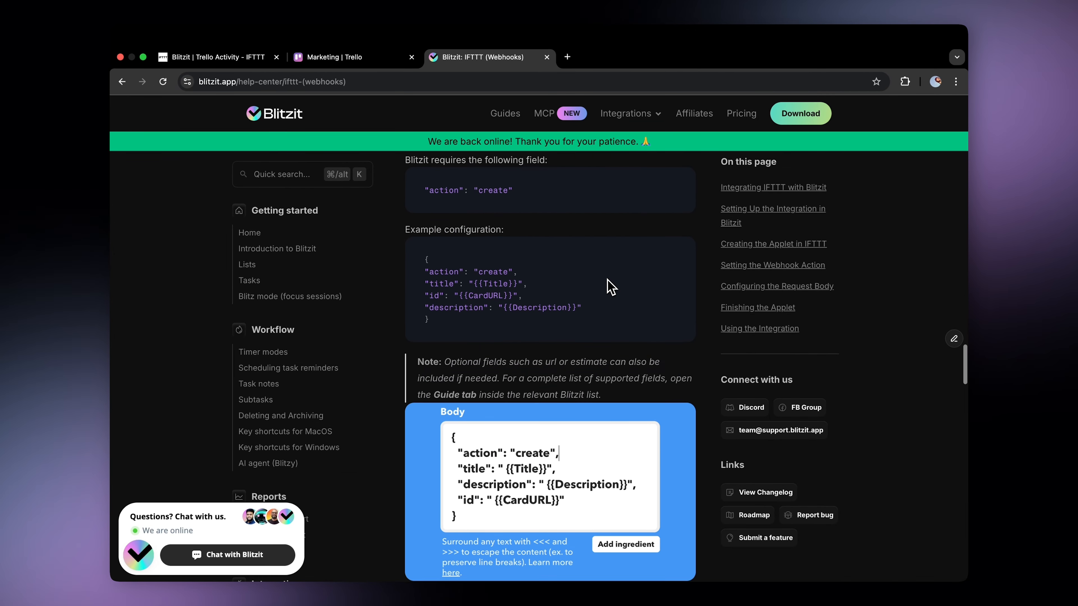
{"action": "scroll", "coordinate": [611, 288], "scroll_direction": "up", "scroll_amount": 1}
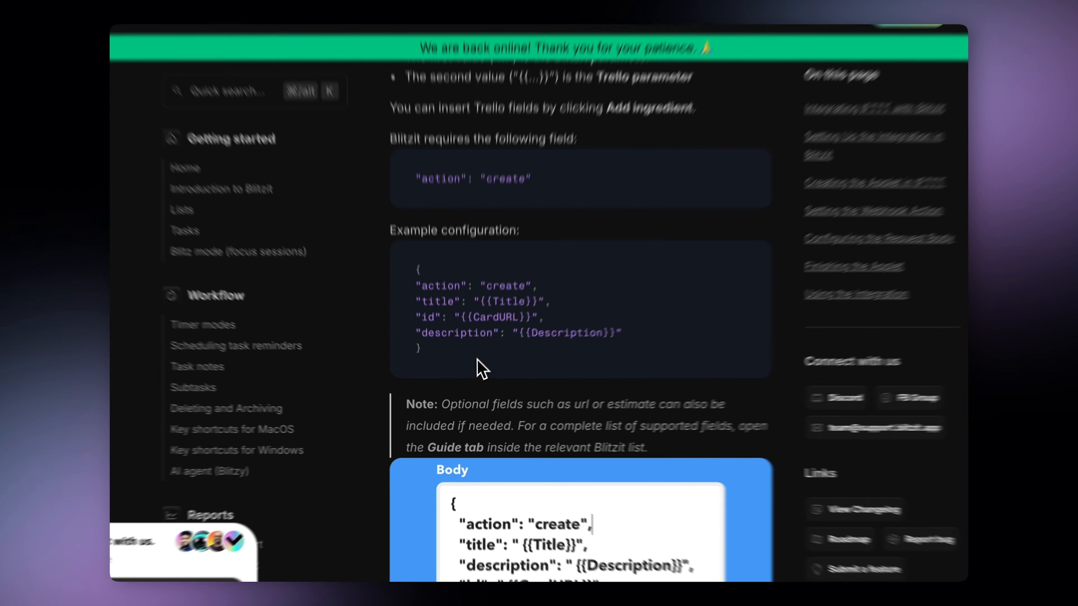
{"action": "left_click_drag", "start_coordinate": [483, 374], "coordinate": [413, 310]}
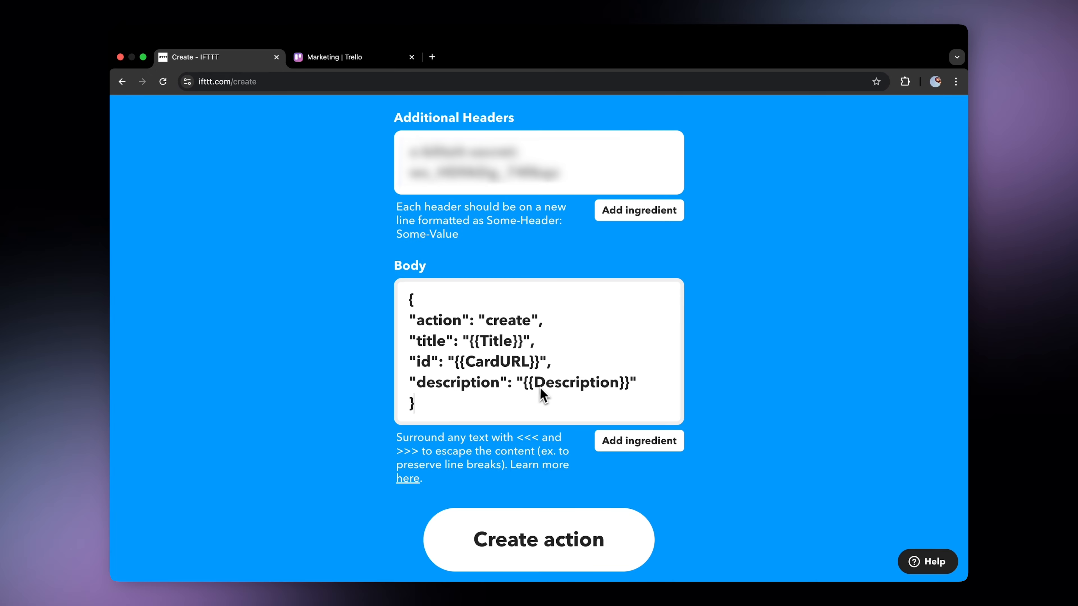
Turn the body's Title, CardURL and Description placeholders into Trello ingredients.
{"action": "left_click", "coordinate": [636, 444]}
{"action": "scroll", "coordinate": [618, 512], "scroll_direction": "down", "scroll_amount": 1}
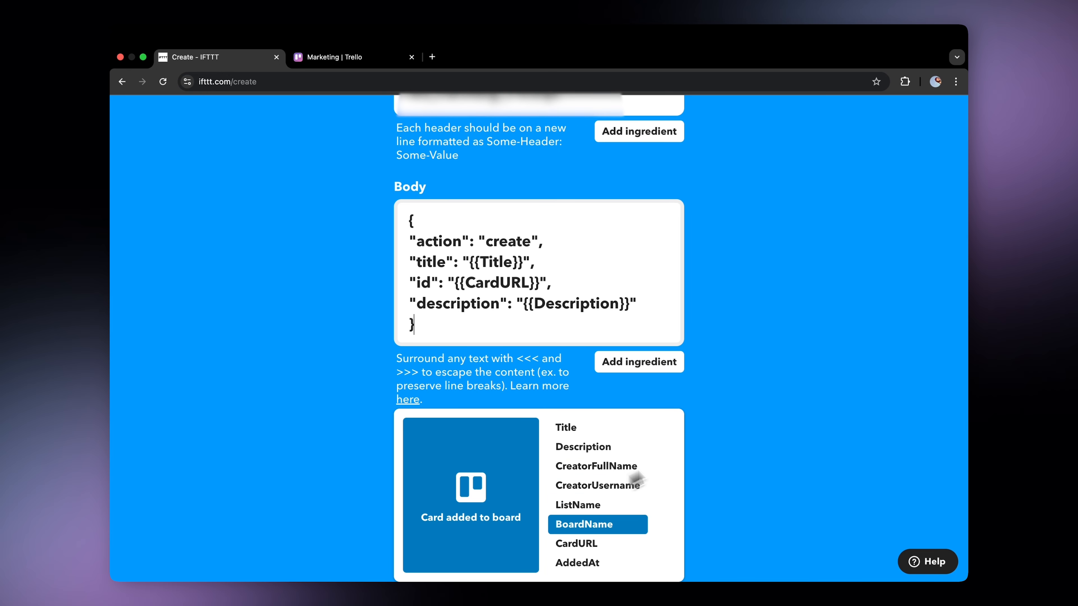
{"action": "left_click", "coordinate": [752, 408]}
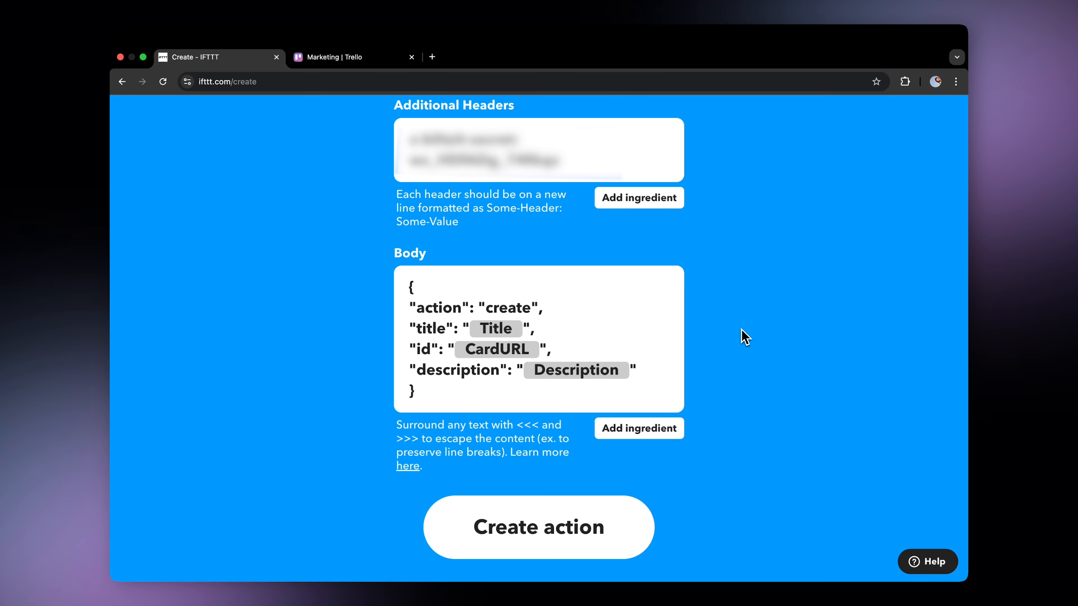
{"action": "left_click", "coordinate": [678, 324]}
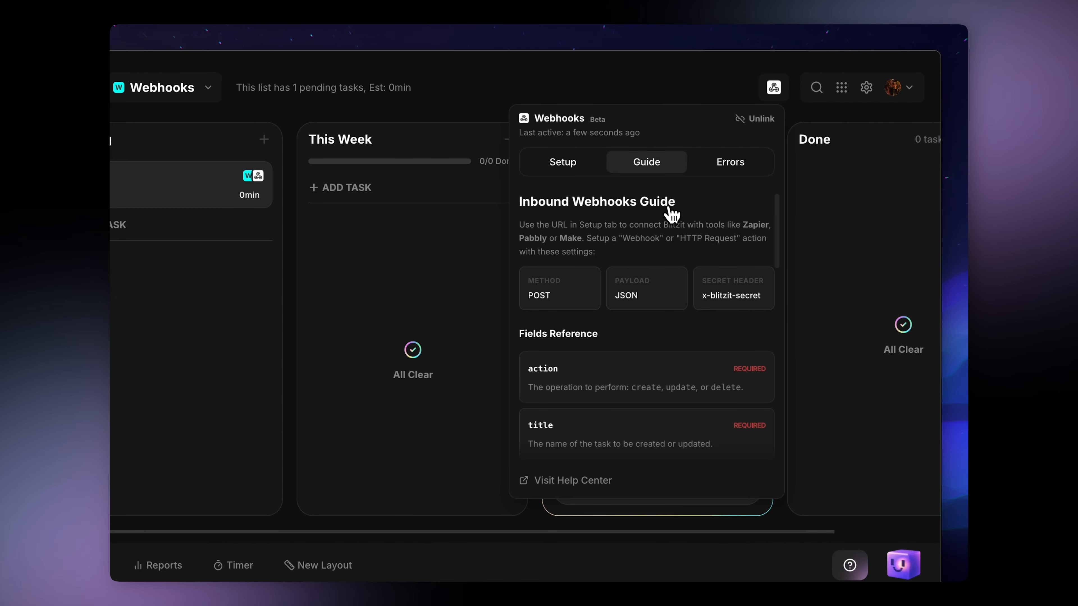
Create the web request action and continue to the applet review.
{"action": "scroll", "coordinate": [675, 221], "scroll_direction": "down", "scroll_amount": 10}
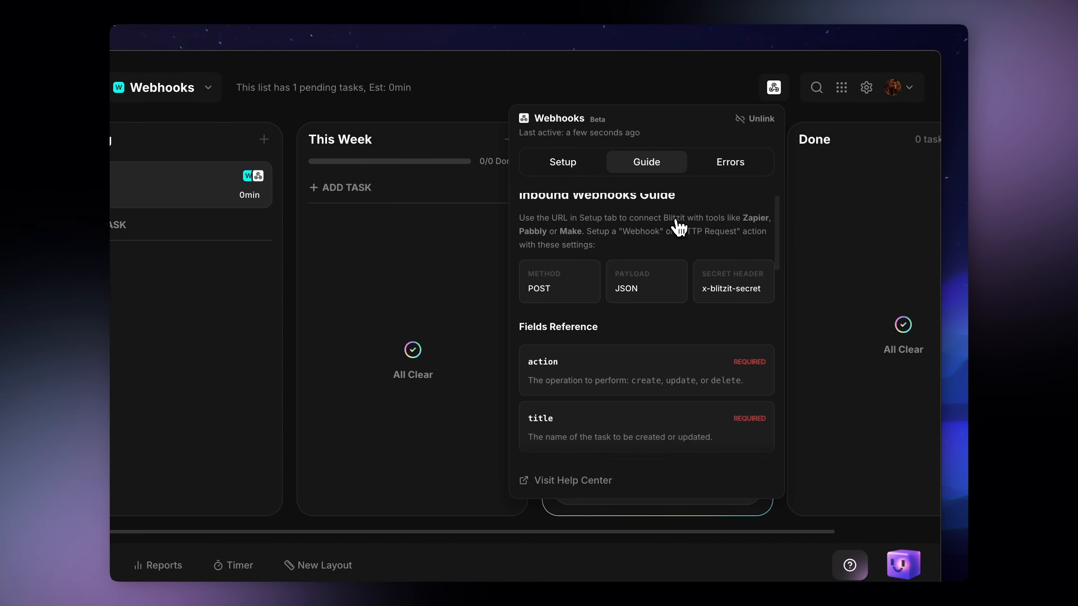
{"action": "scroll", "coordinate": [678, 227], "scroll_direction": "down", "scroll_amount": 10}
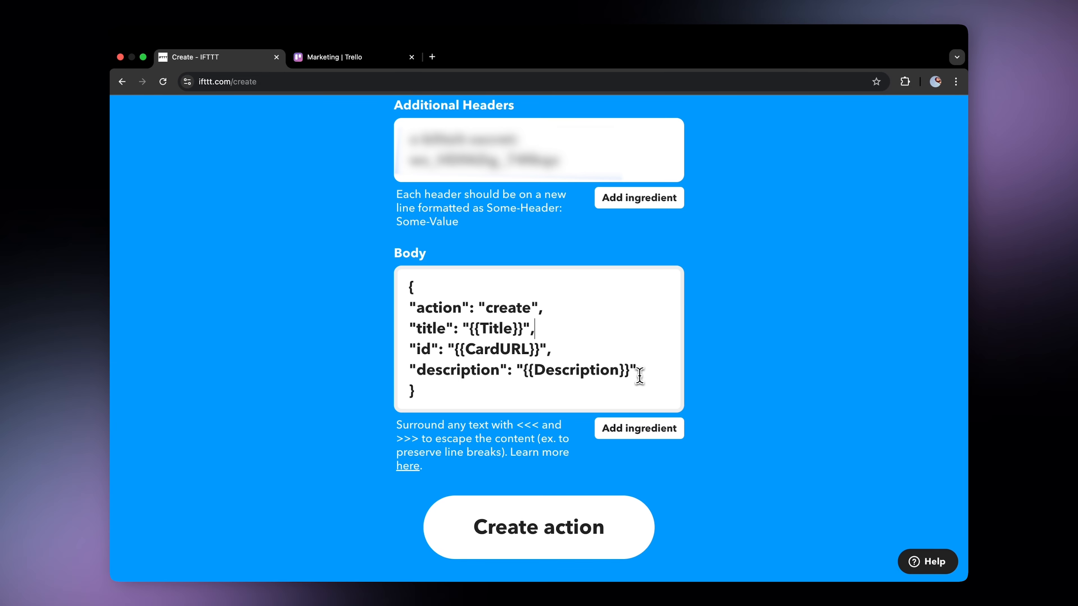
{"action": "left_click", "coordinate": [565, 520]}
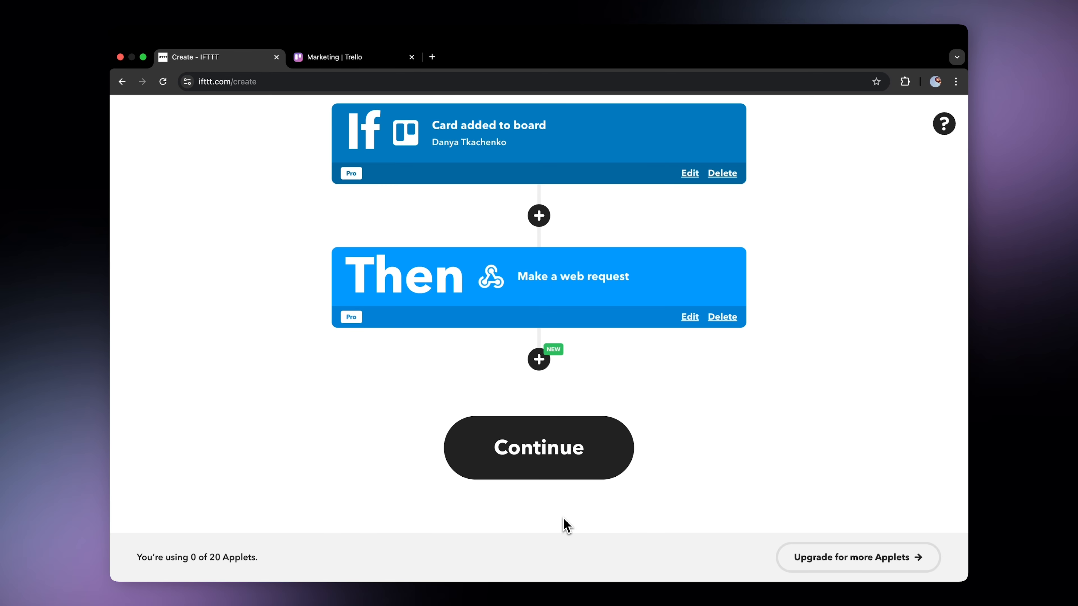
{"action": "left_click", "coordinate": [563, 454]}
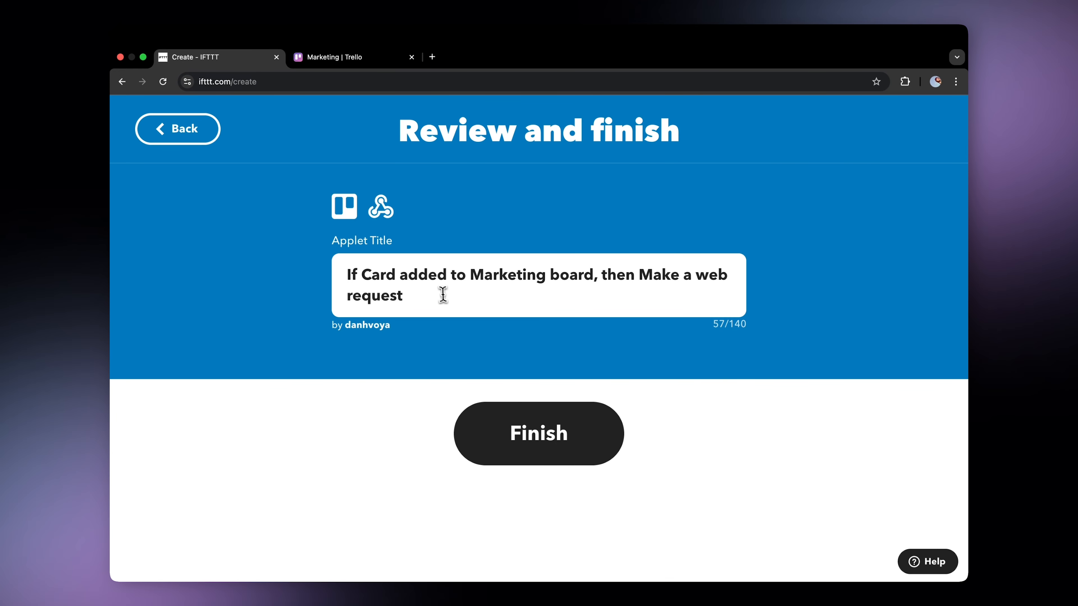
Title the applet Blitzit | Trello and finish creating it.
{"action": "left_click_drag", "start_coordinate": [440, 293], "coordinate": [281, 255]}
{"action": "type", "text": "Blitzit | Trello"}
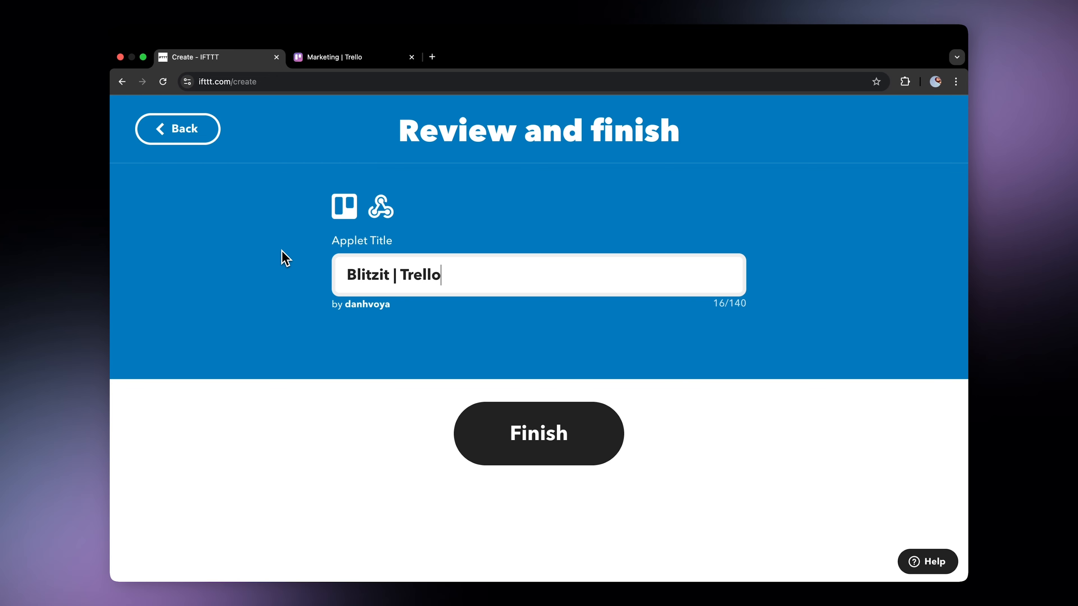
{"action": "left_click", "coordinate": [508, 427]}
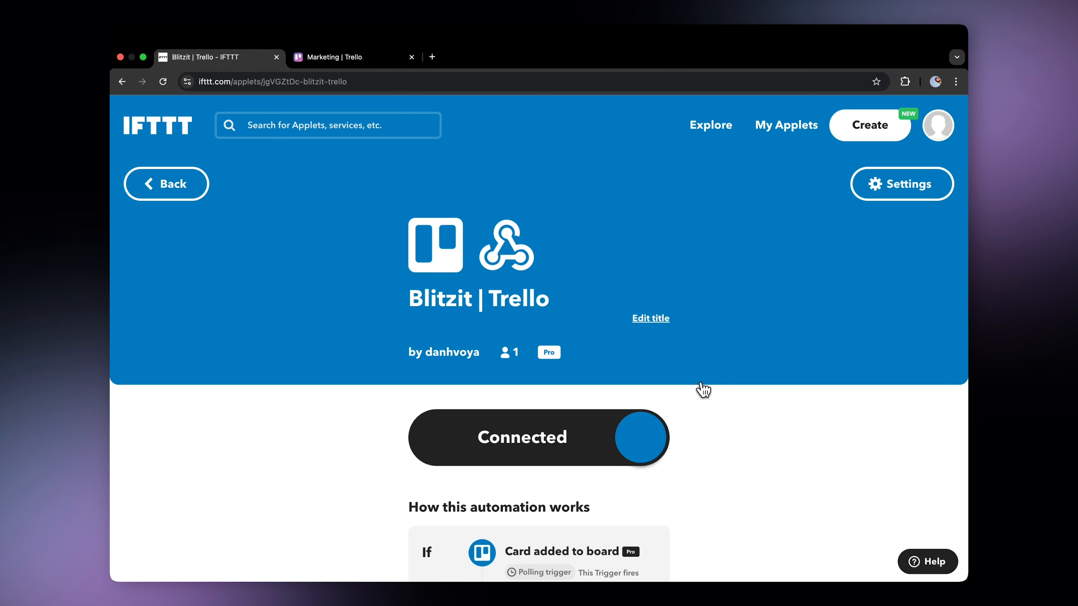
Review the new applet's settings and run status details.
{"action": "left_click", "coordinate": [919, 185]}
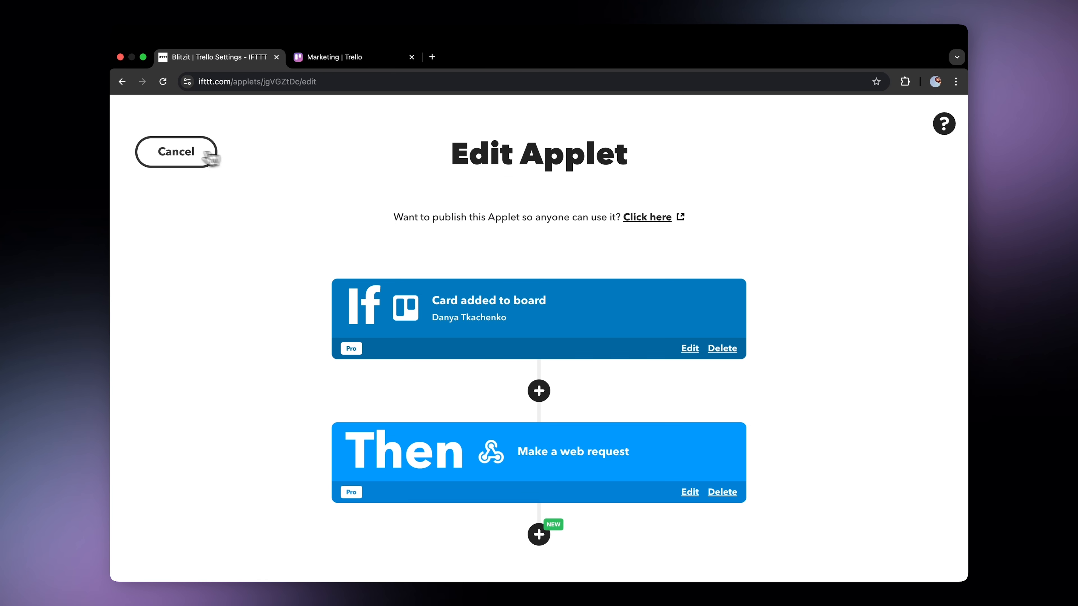
{"action": "left_click", "coordinate": [178, 153]}
{"action": "scroll", "coordinate": [493, 287], "scroll_direction": "down", "scroll_amount": 15}
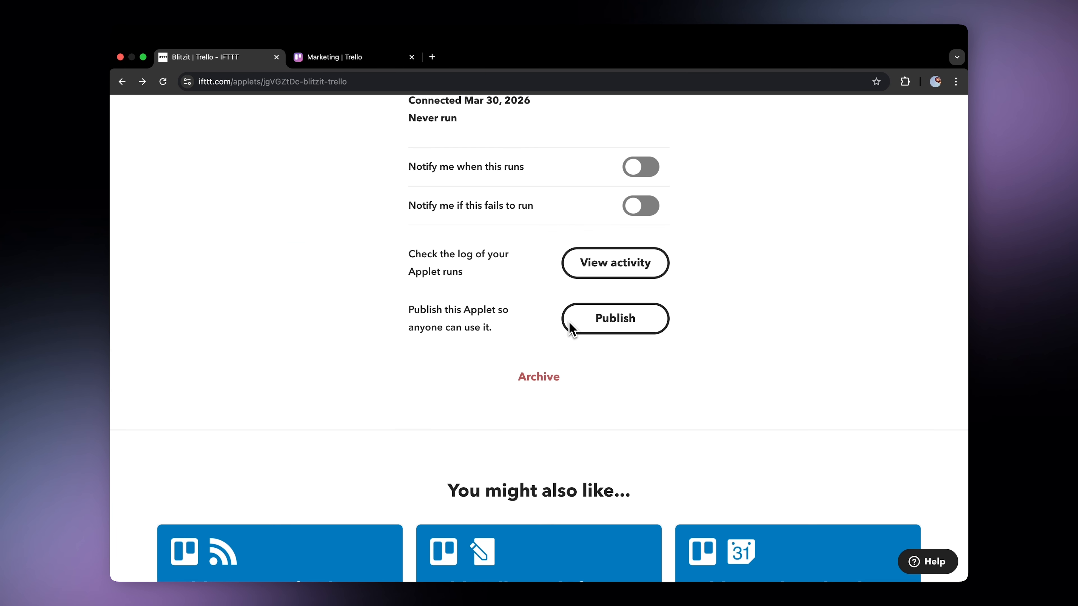
{"action": "scroll", "coordinate": [570, 327], "scroll_direction": "up", "scroll_amount": 2}
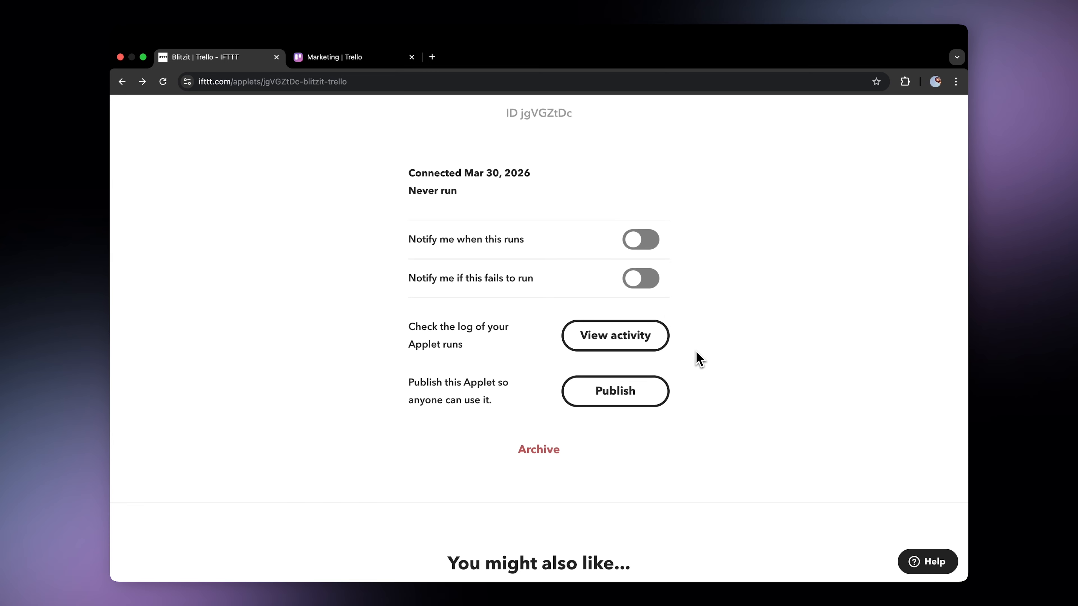
Add a card titled test to the Today list on the Marketing Trello board.
{"action": "left_click", "coordinate": [353, 59]}
{"action": "left_click", "coordinate": [337, 200]}
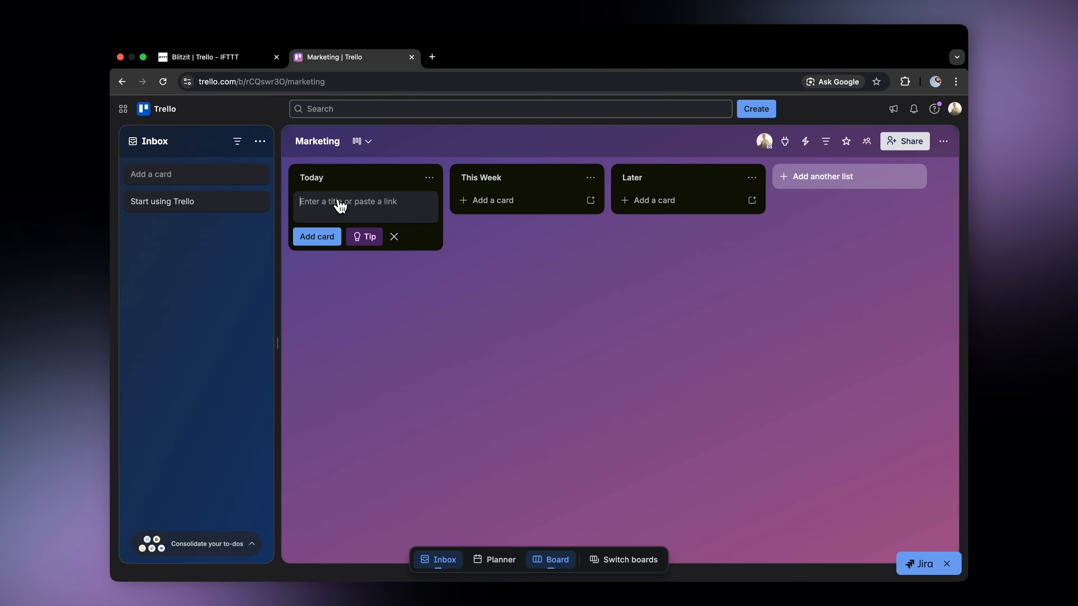
{"action": "type", "text": "test"}
{"action": "left_click", "coordinate": [390, 334]}
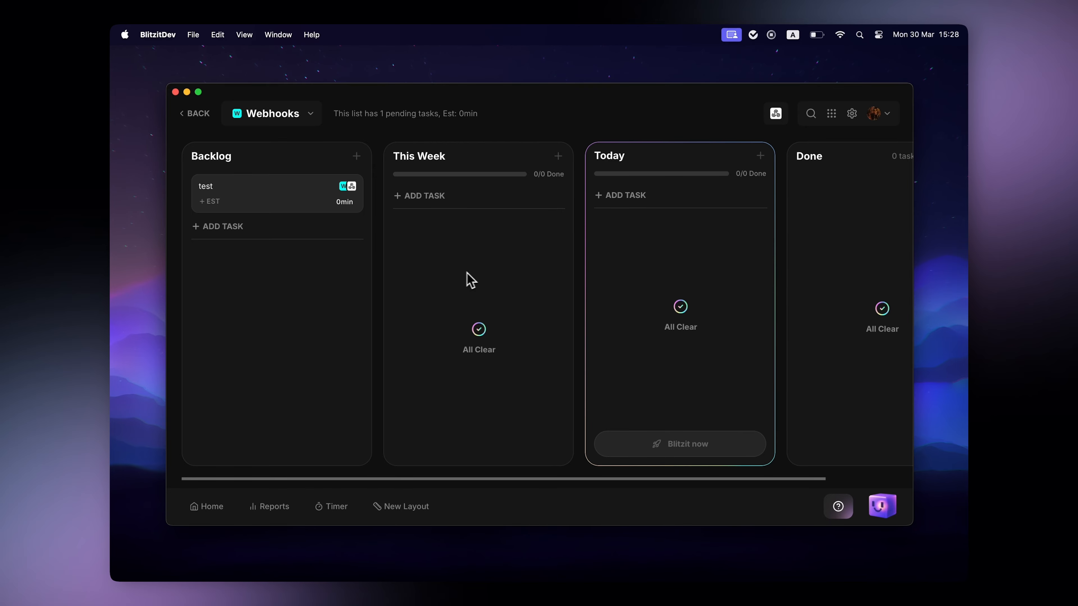
Return home and reopen the Webhooks list through the apps menu's connected lists.
{"action": "left_click", "coordinate": [199, 115]}
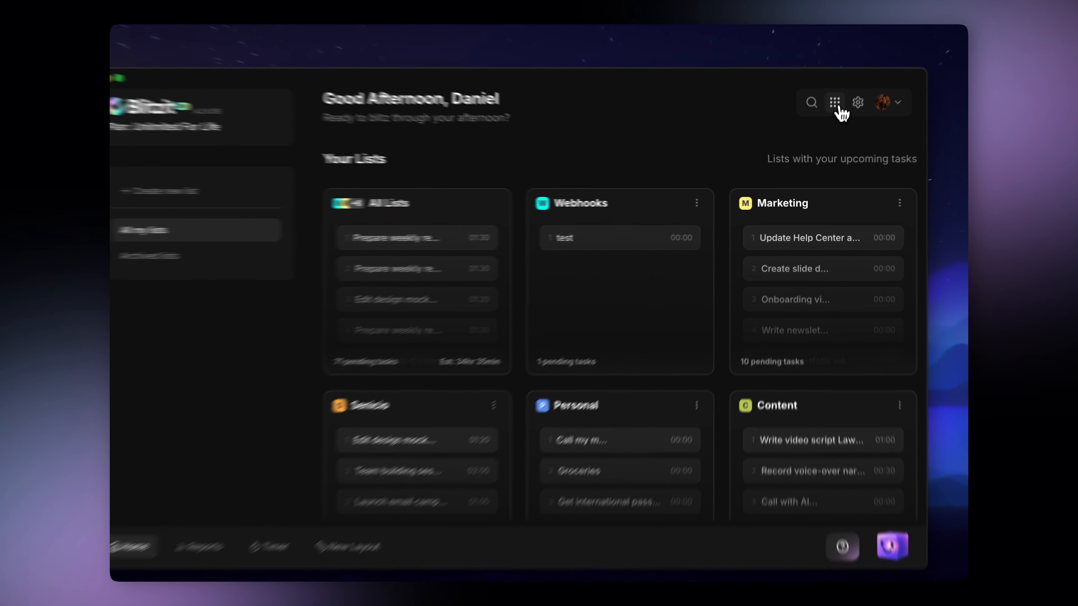
{"action": "left_click", "coordinate": [838, 109]}
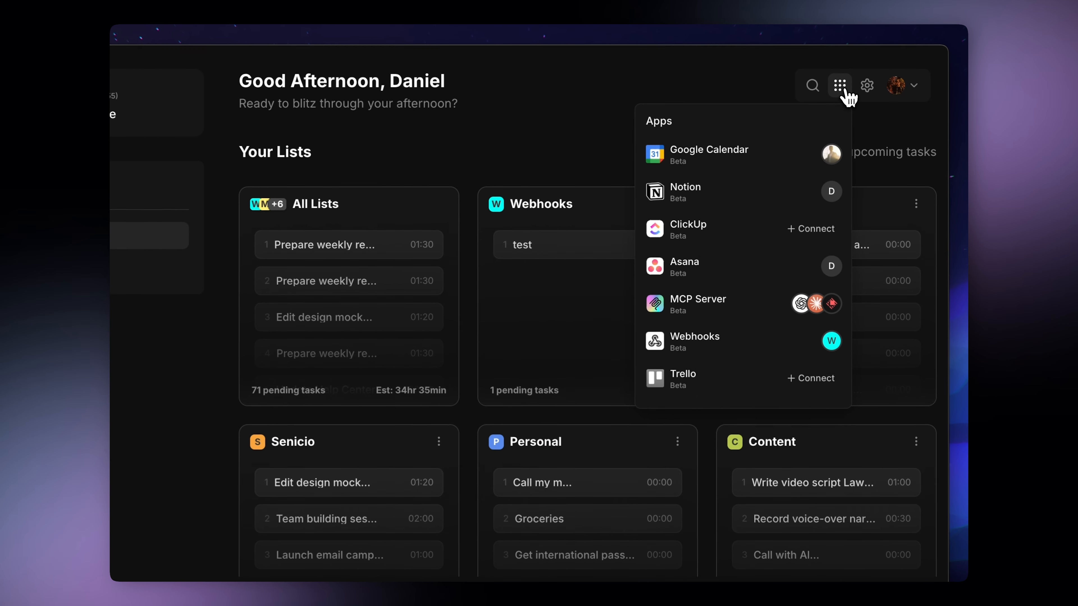
{"action": "left_click", "coordinate": [813, 346]}
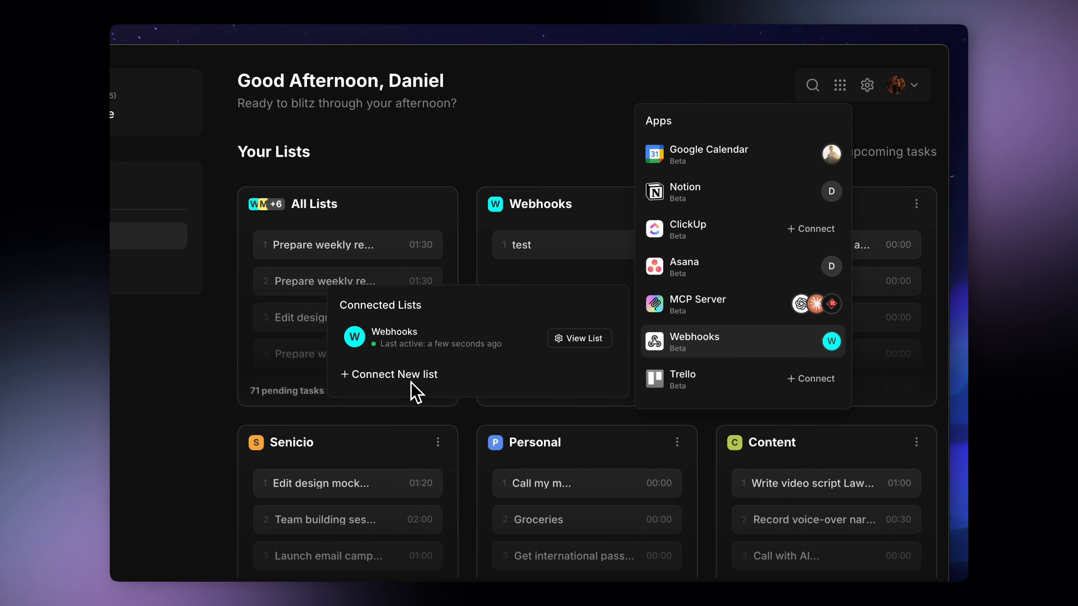
{"action": "left_click", "coordinate": [576, 344]}
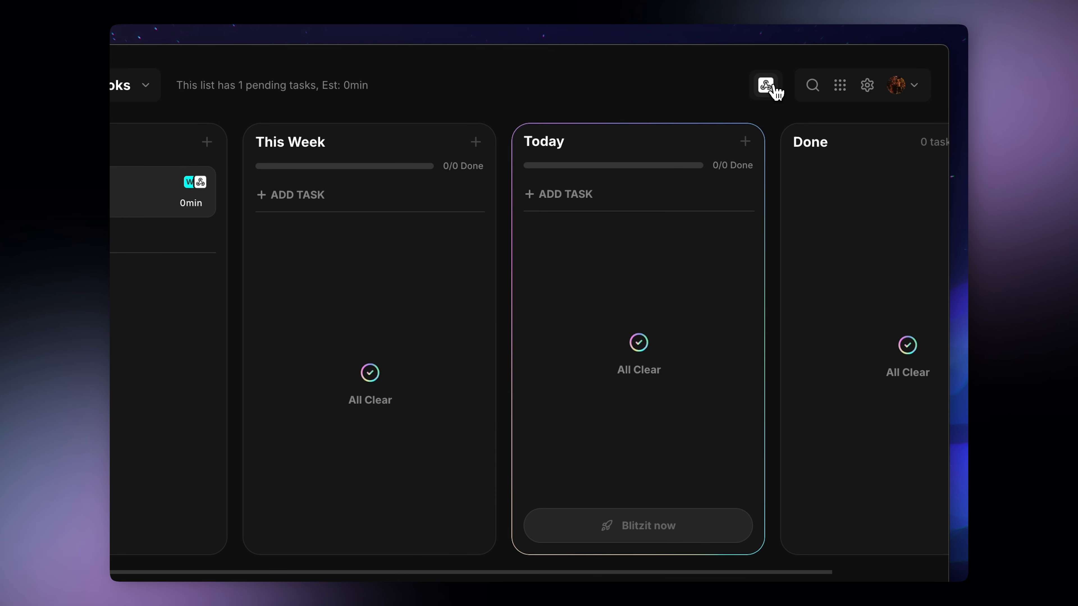
Inspect the Webhooks integration panel's Guide and Errors tabs, then close it.
{"action": "left_click", "coordinate": [766, 85]}
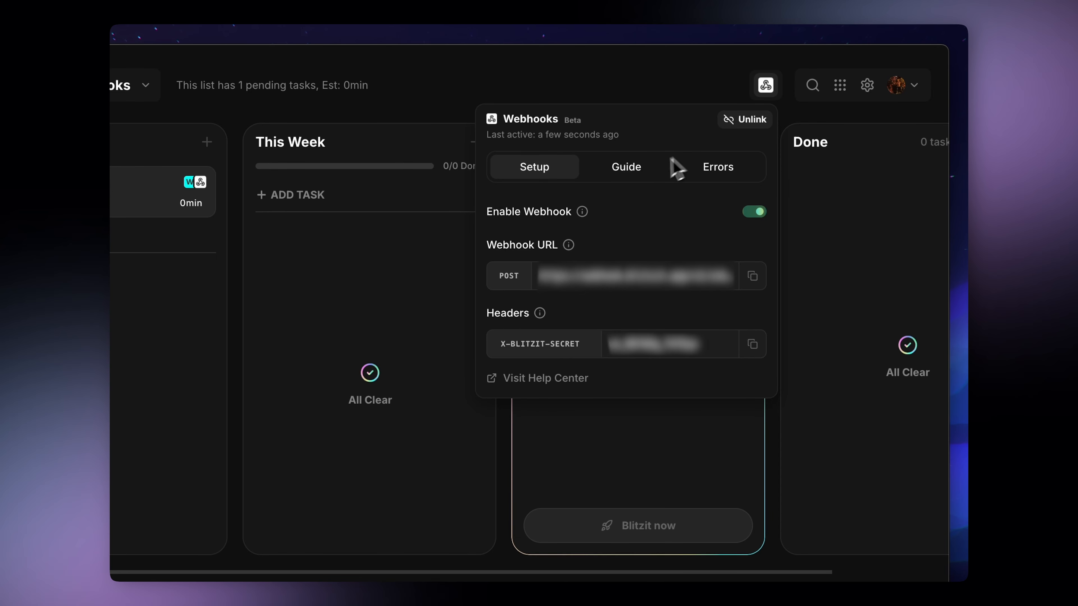
{"action": "left_click", "coordinate": [654, 170]}
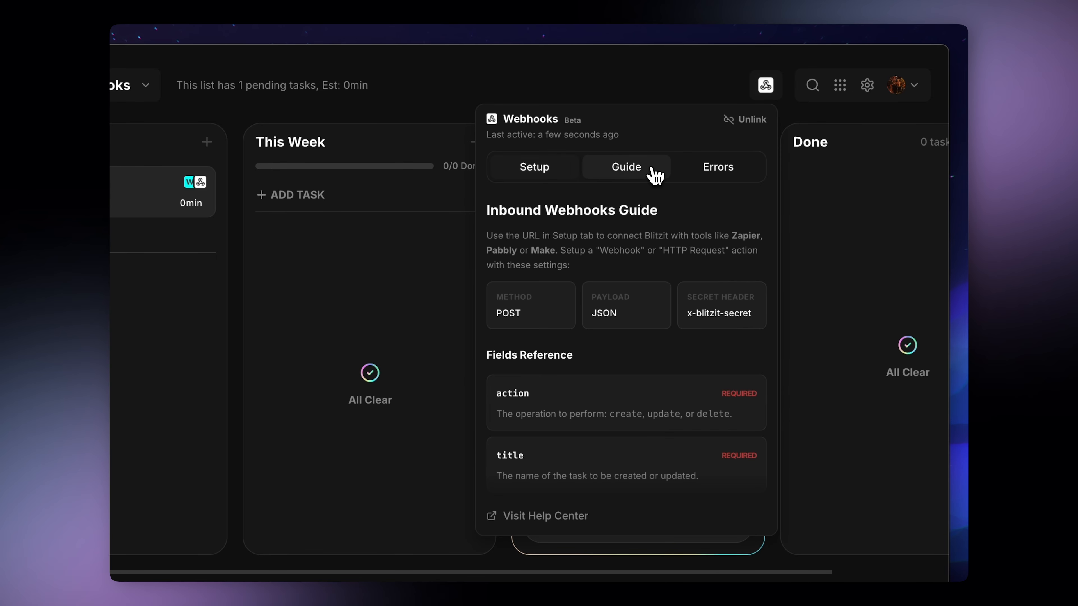
{"action": "left_click", "coordinate": [725, 172]}
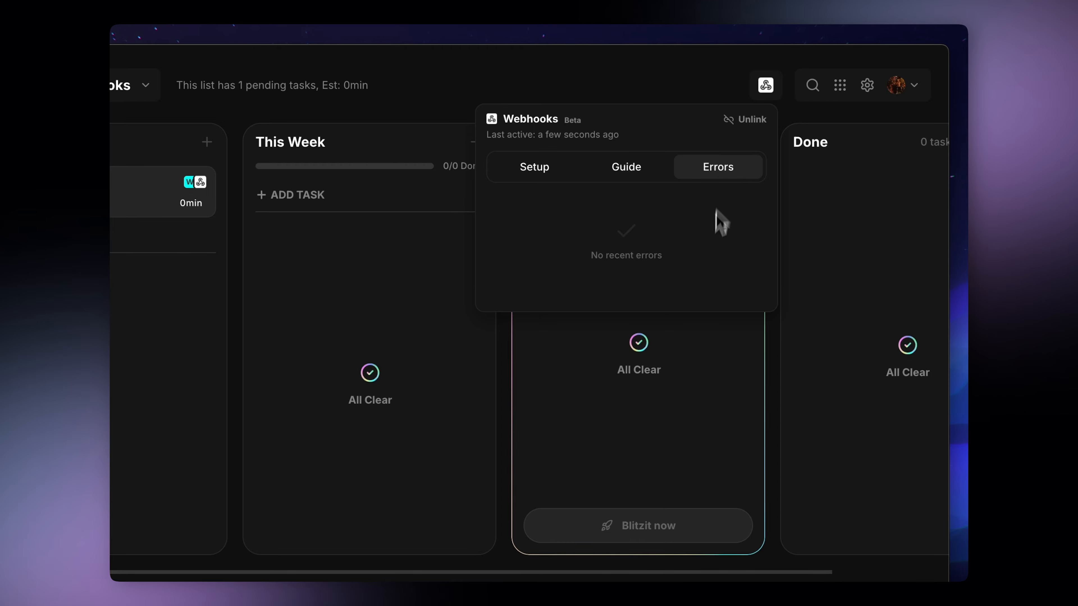
{"action": "left_click", "coordinate": [724, 376]}
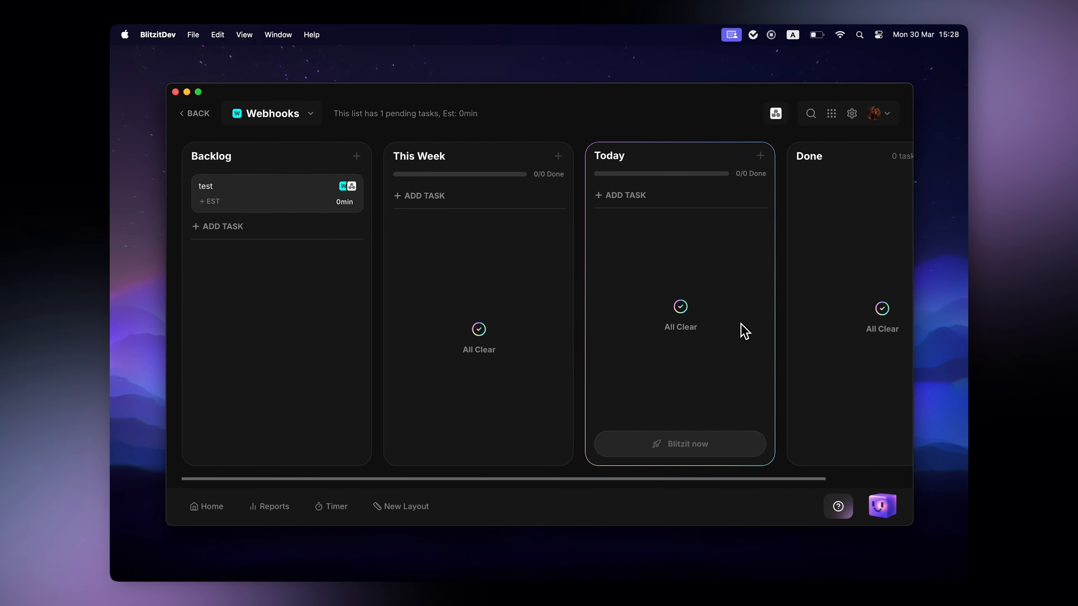